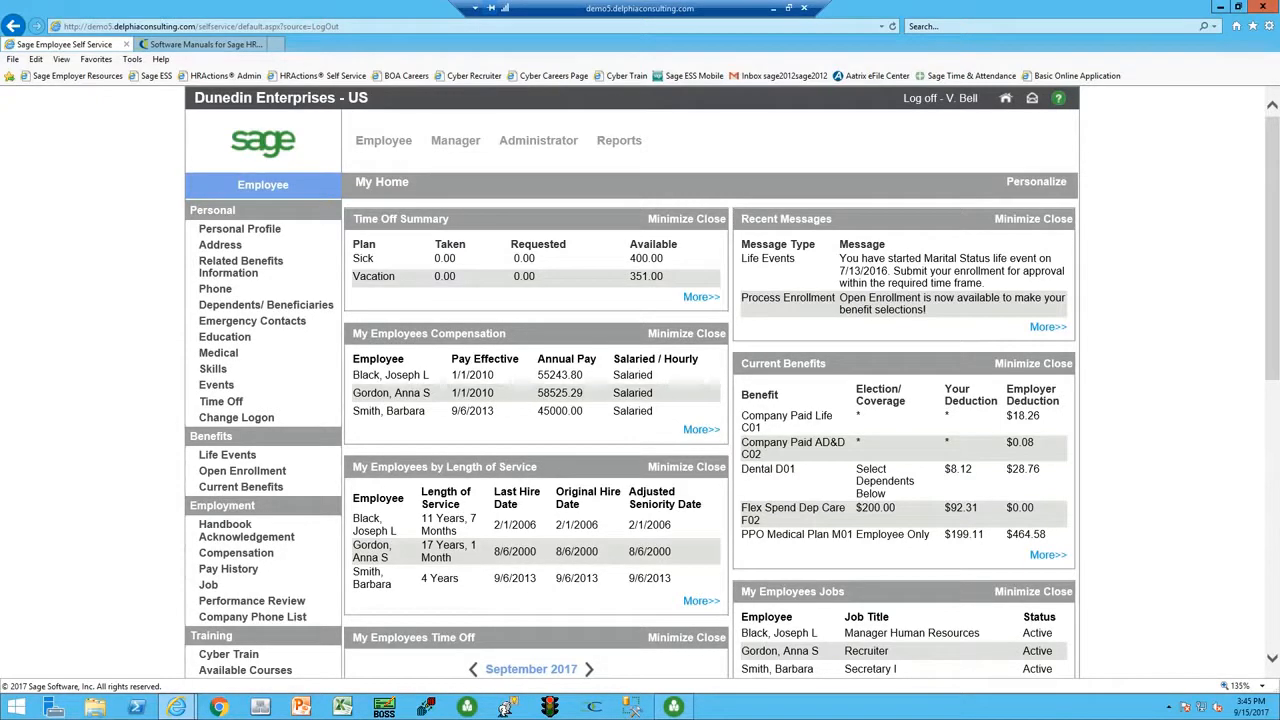
pyautogui.press('alt')
pyautogui.click(99, 396)
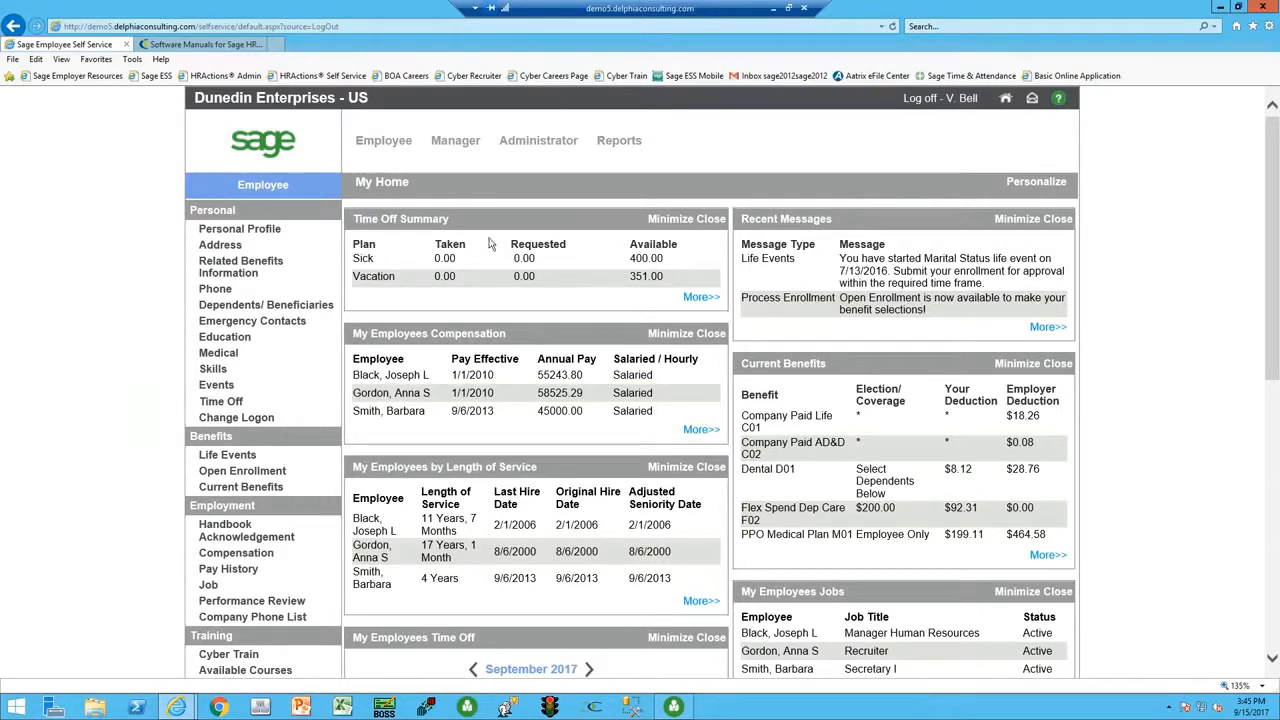
# Start a new web link in the Administrator custom content and name it DC Software Manuals.
pyautogui.click(539, 142)
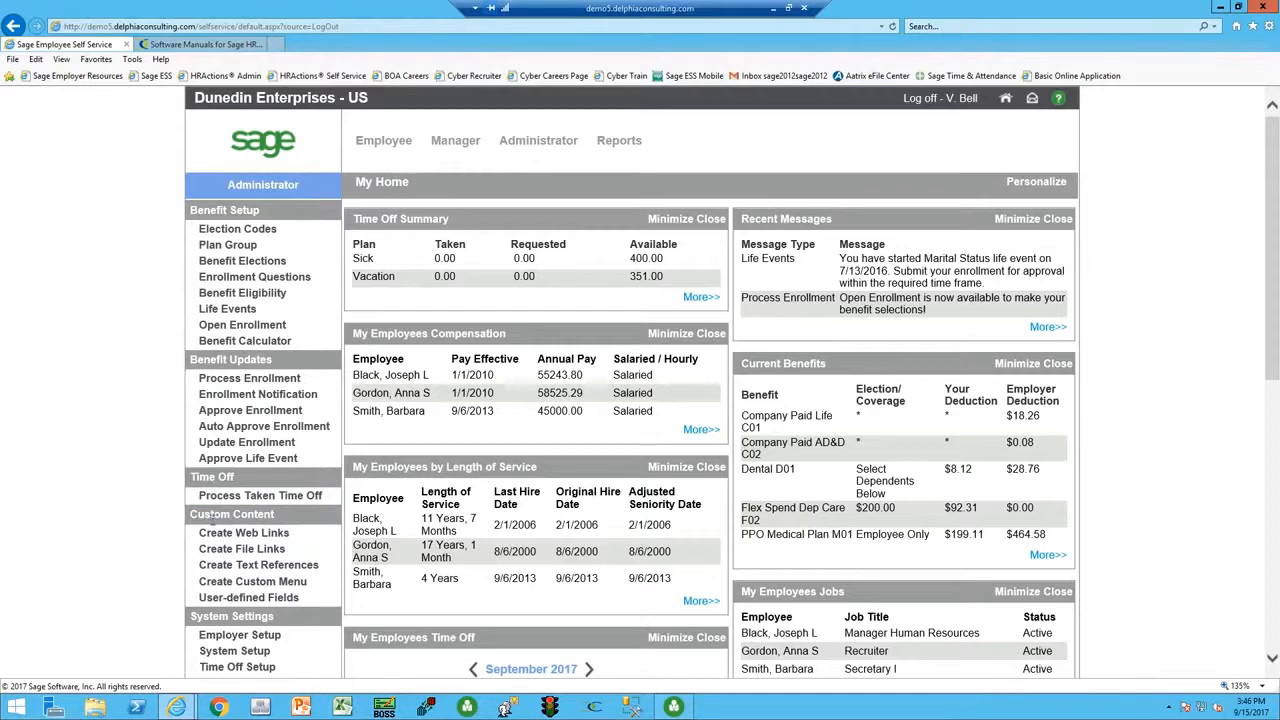
pyautogui.click(290, 540)
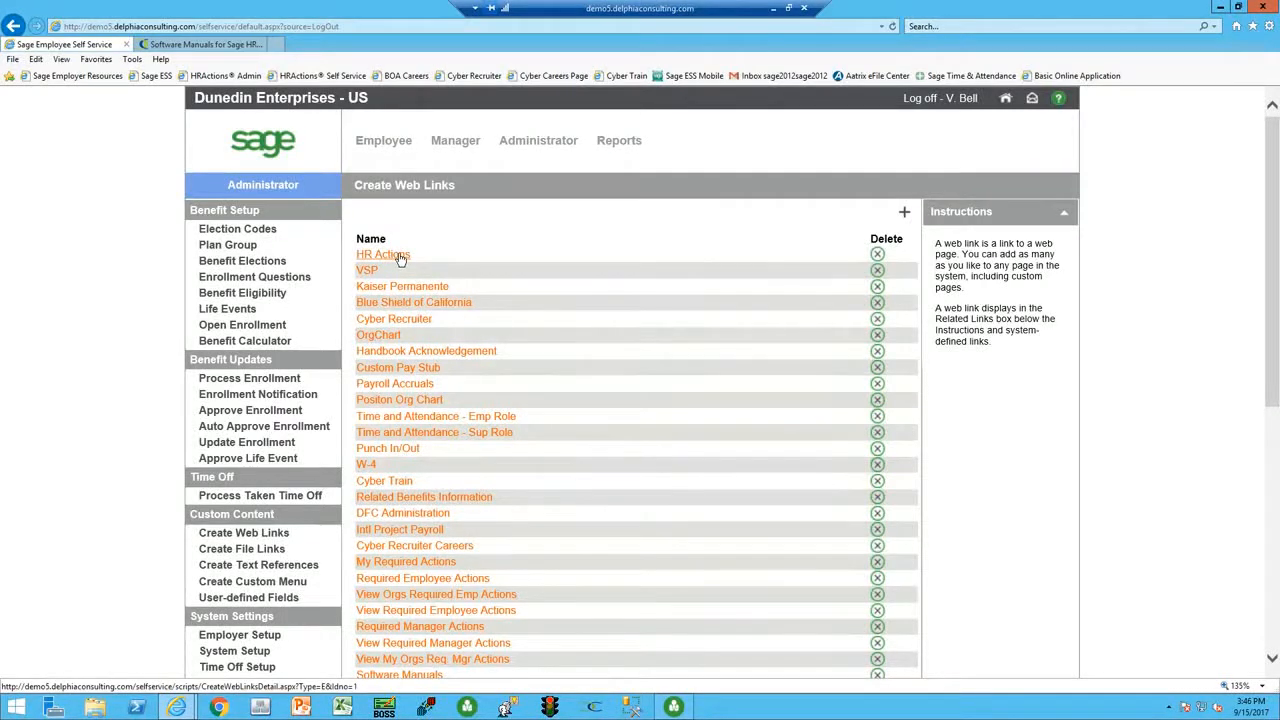
pyautogui.click(905, 216)
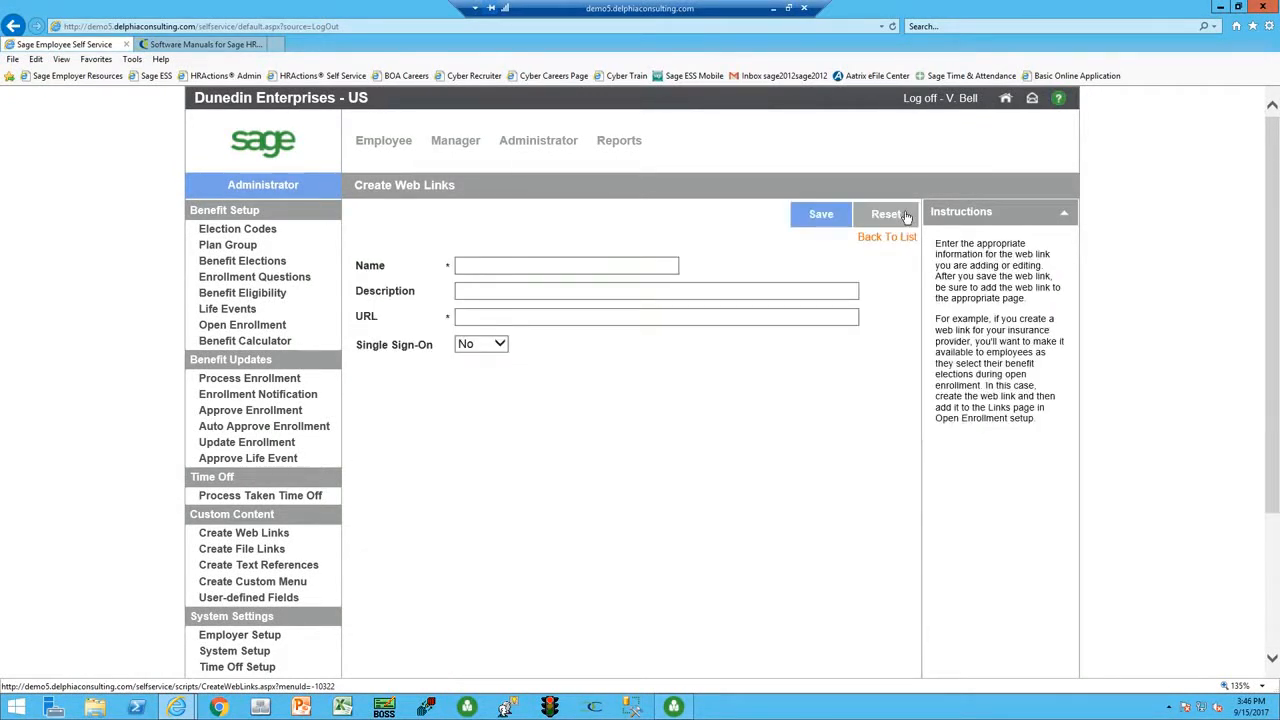
pyautogui.click(602, 264)
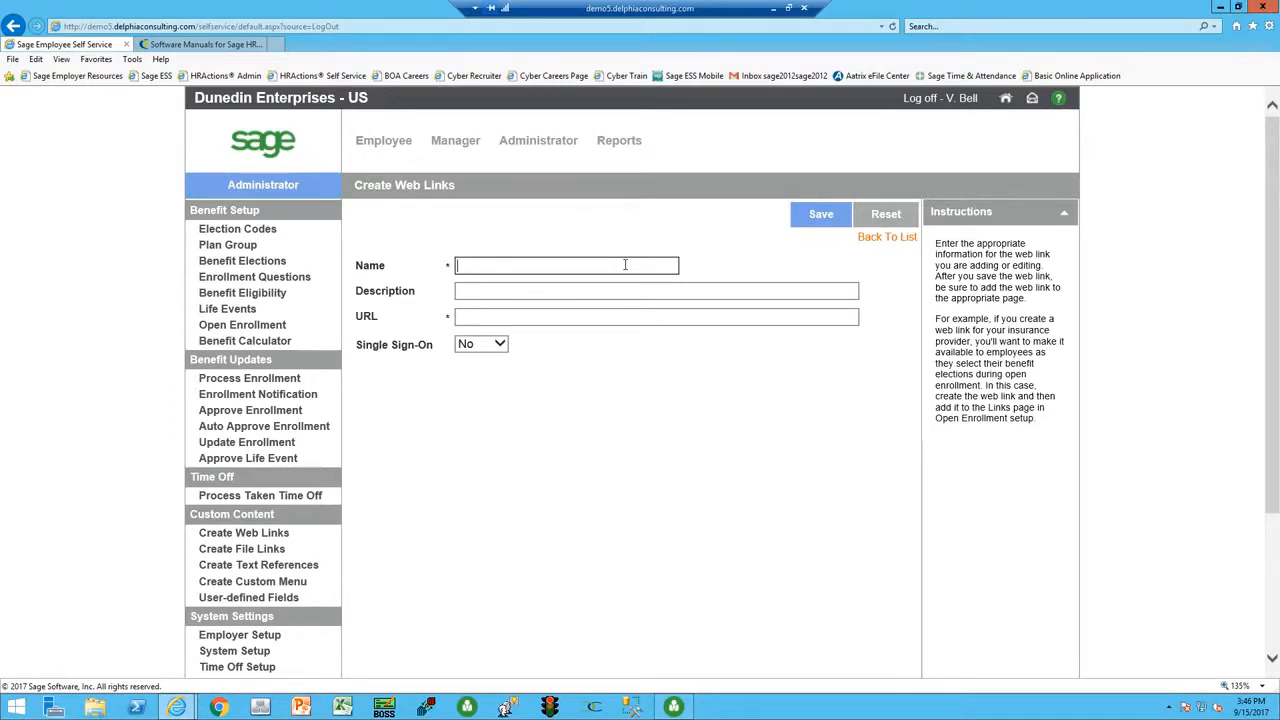
pyautogui.write('DC Software Manuals')
pyautogui.press('Tab')
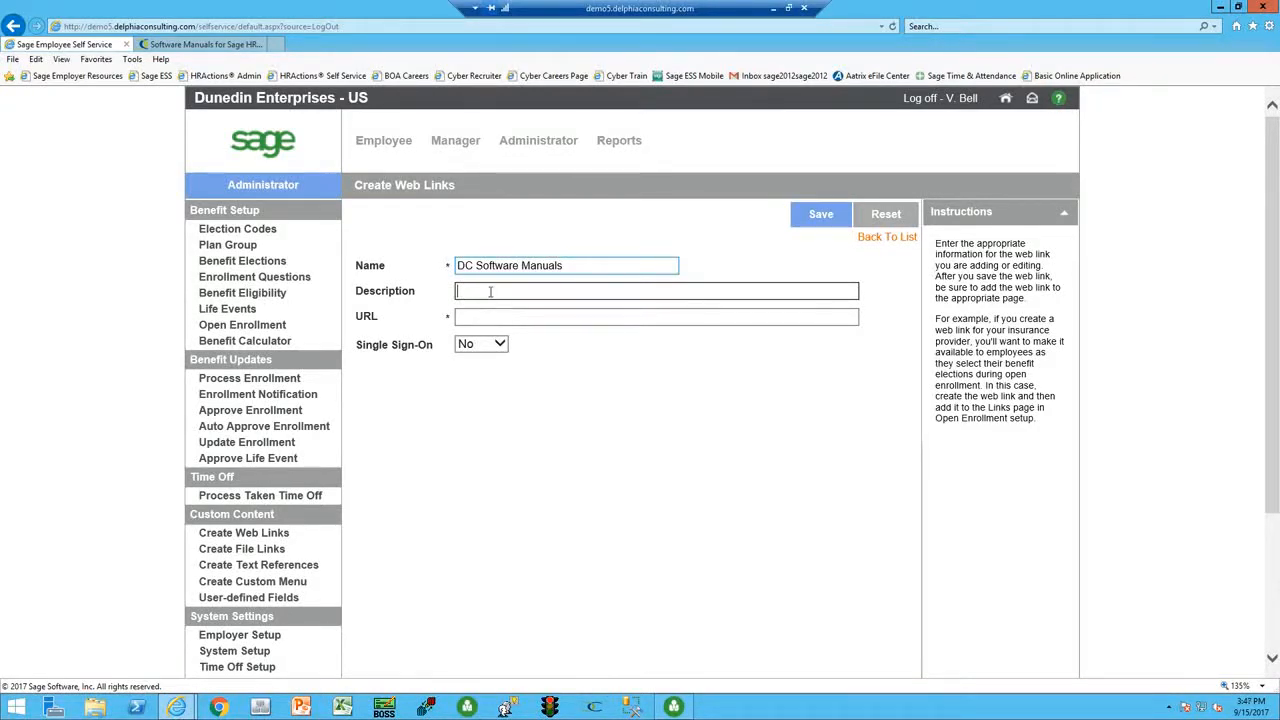
pyautogui.click(206, 45)
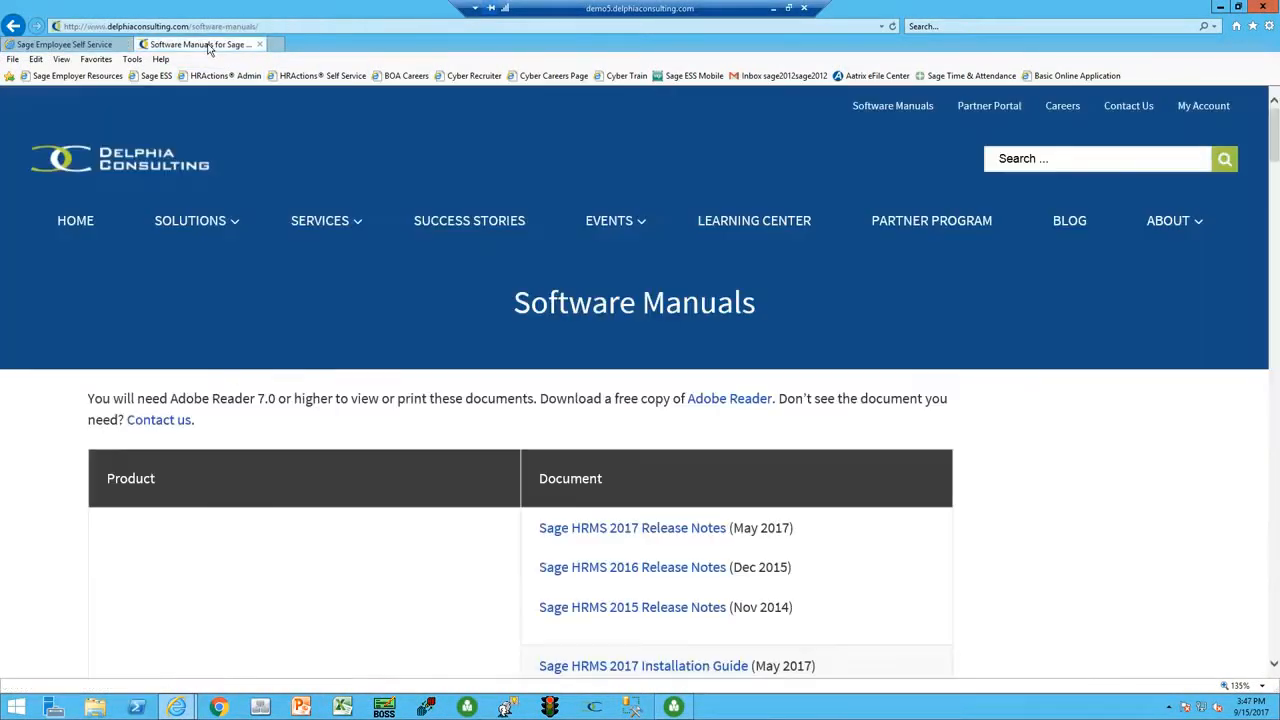
pyautogui.click(267, 30)
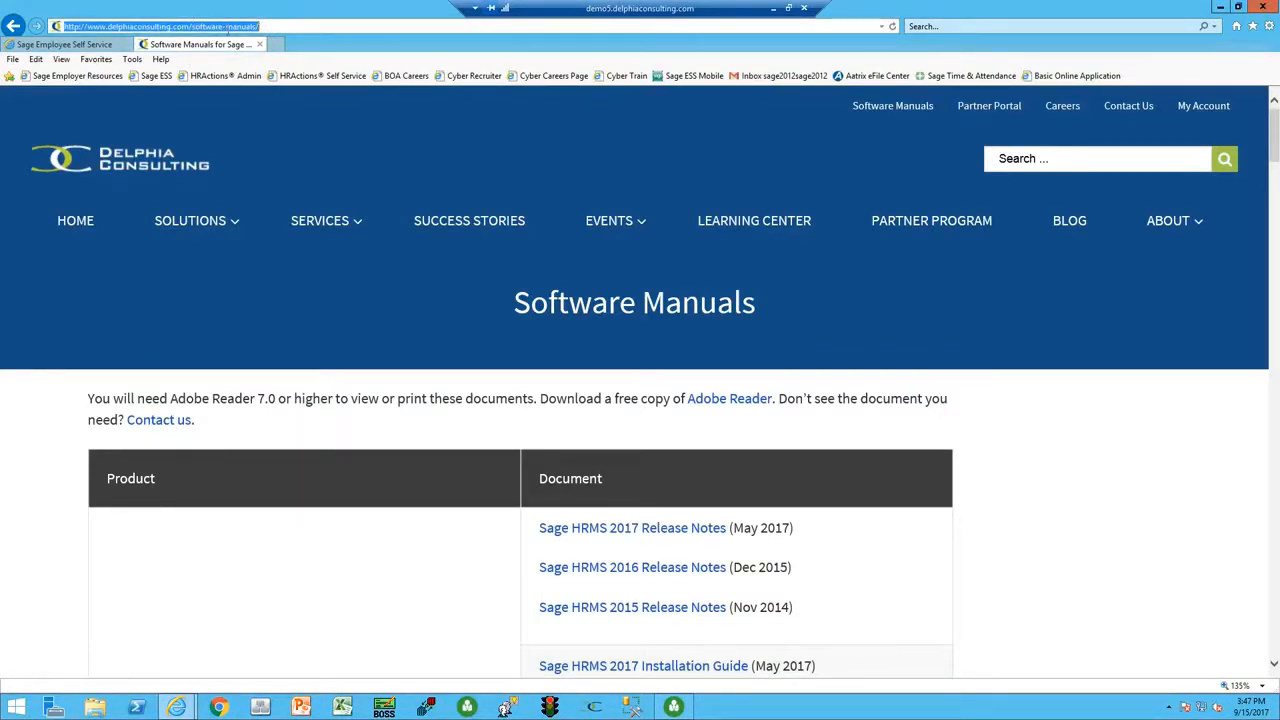
pyautogui.rightClick(264, 27)
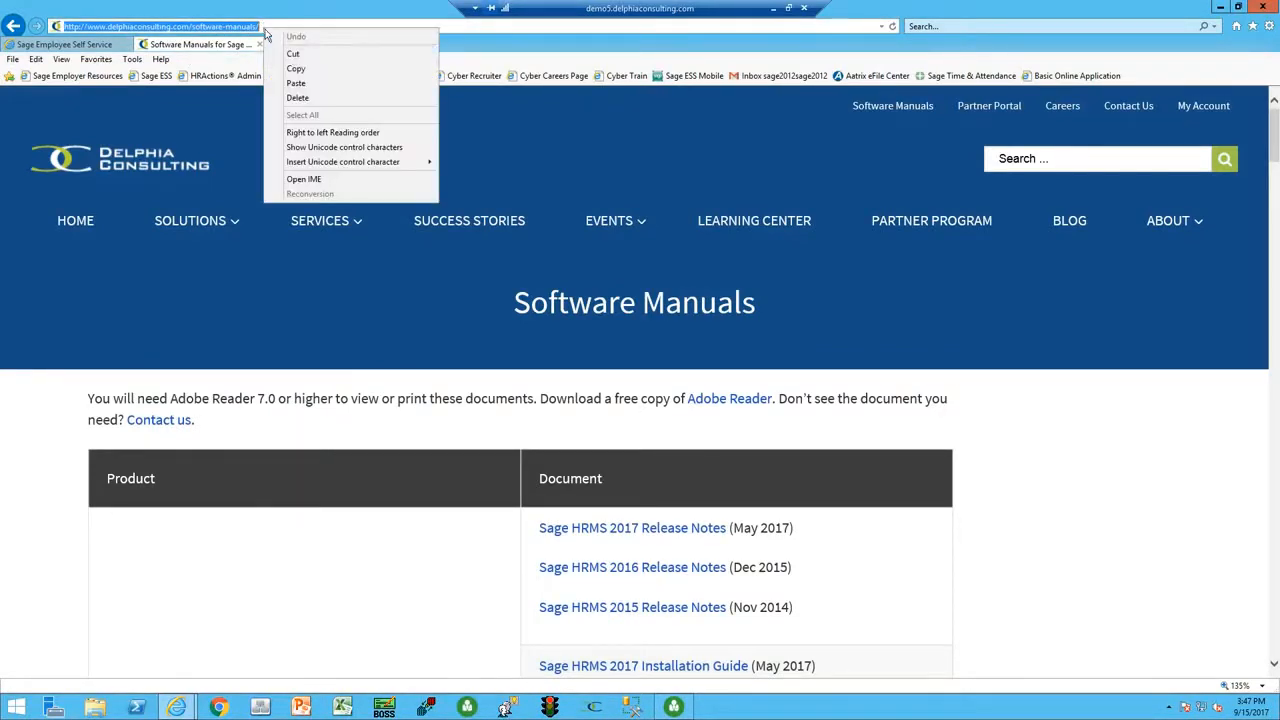
pyautogui.click(298, 68)
pyautogui.click(70, 44)
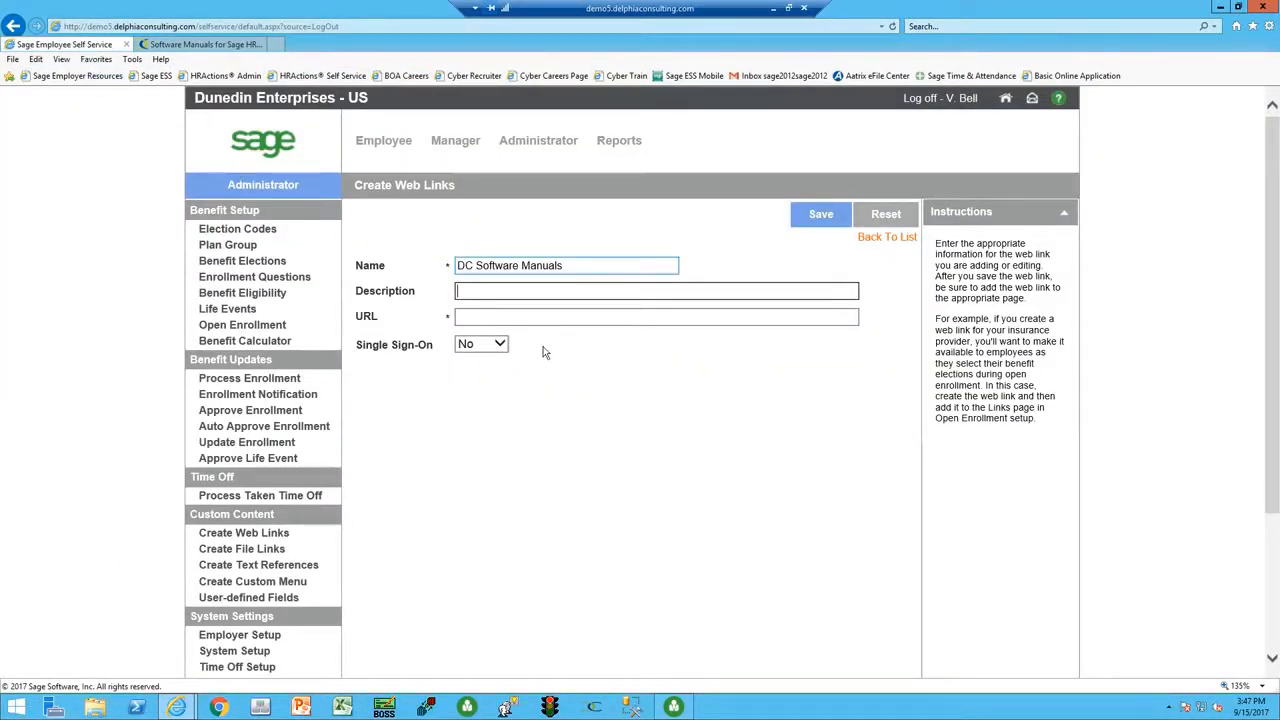
pyautogui.click(510, 317)
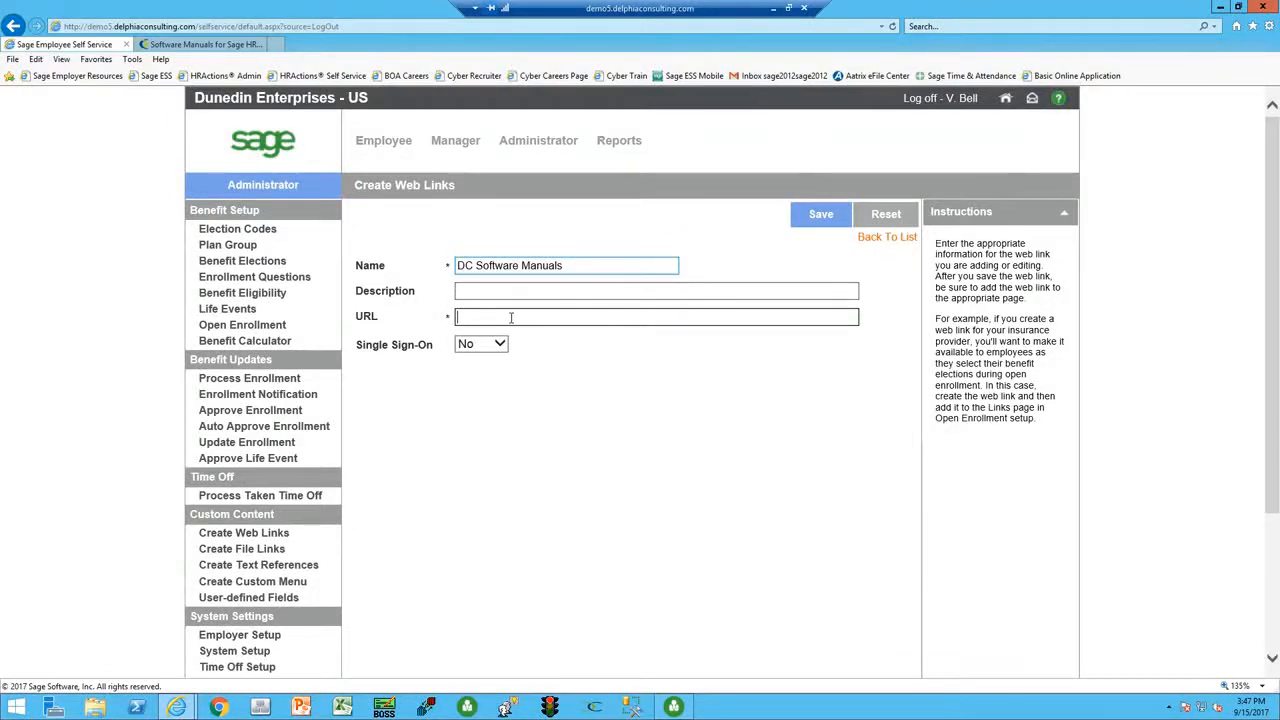
pyautogui.hotkey('ctrl', 'v')
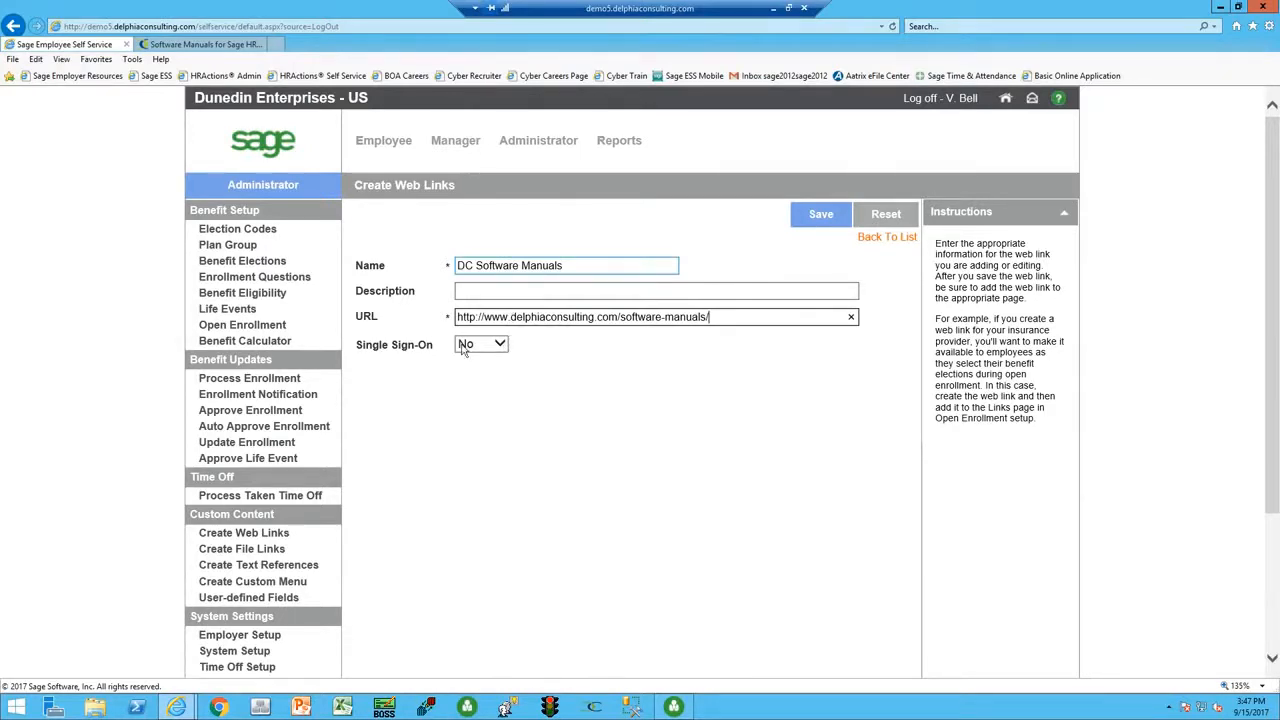
# Keep Single Sign-On at No for the DC Software Manuals web link and save it.
pyautogui.click(480, 347)
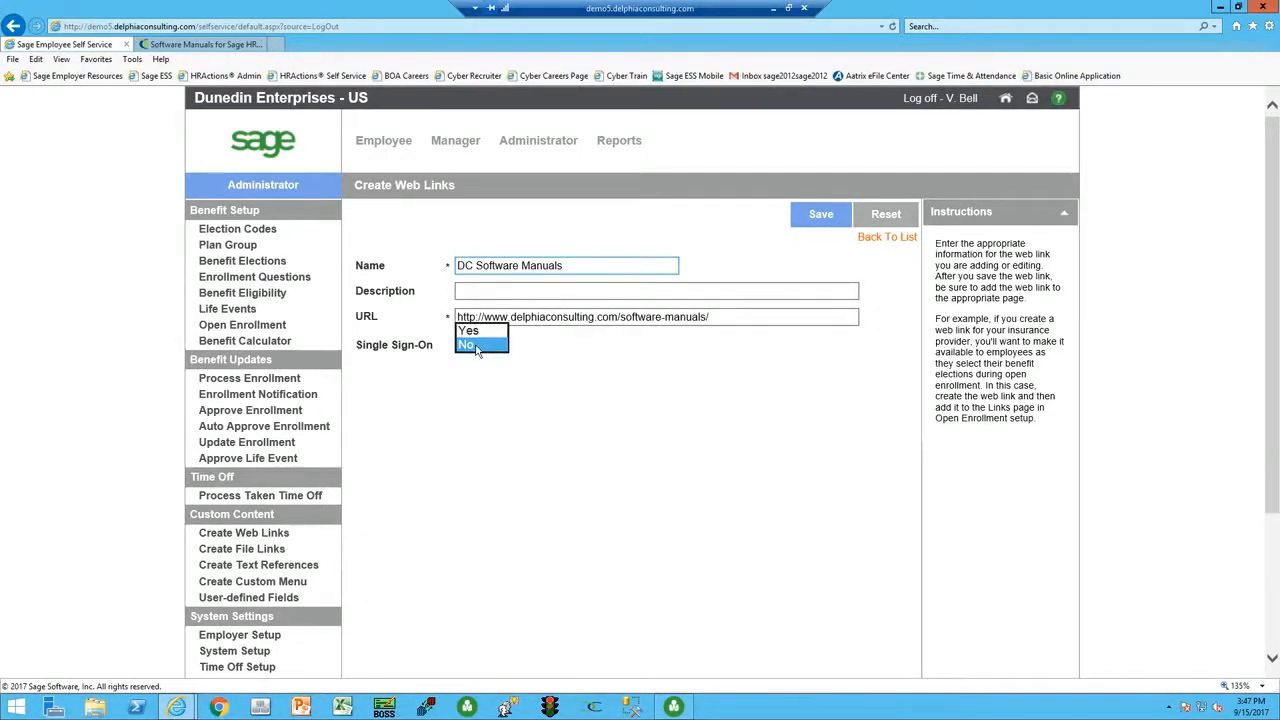
pyautogui.click(477, 346)
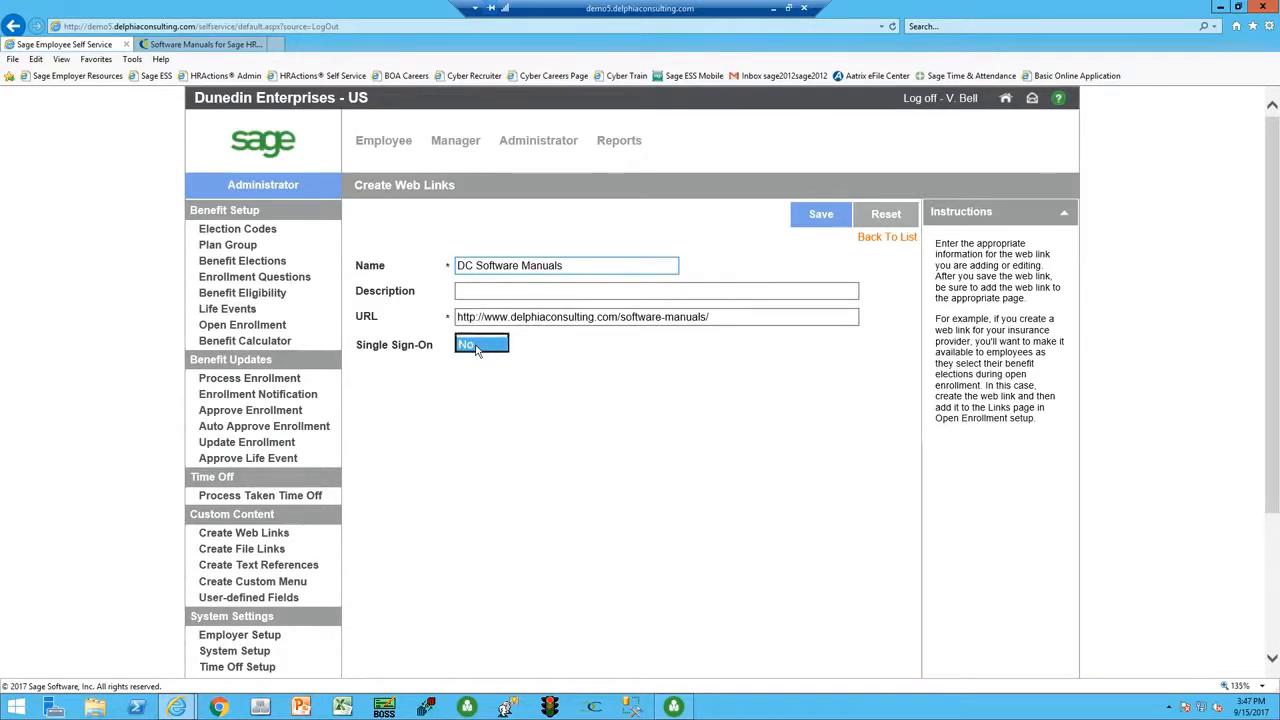
pyautogui.click(535, 363)
pyautogui.click(818, 217)
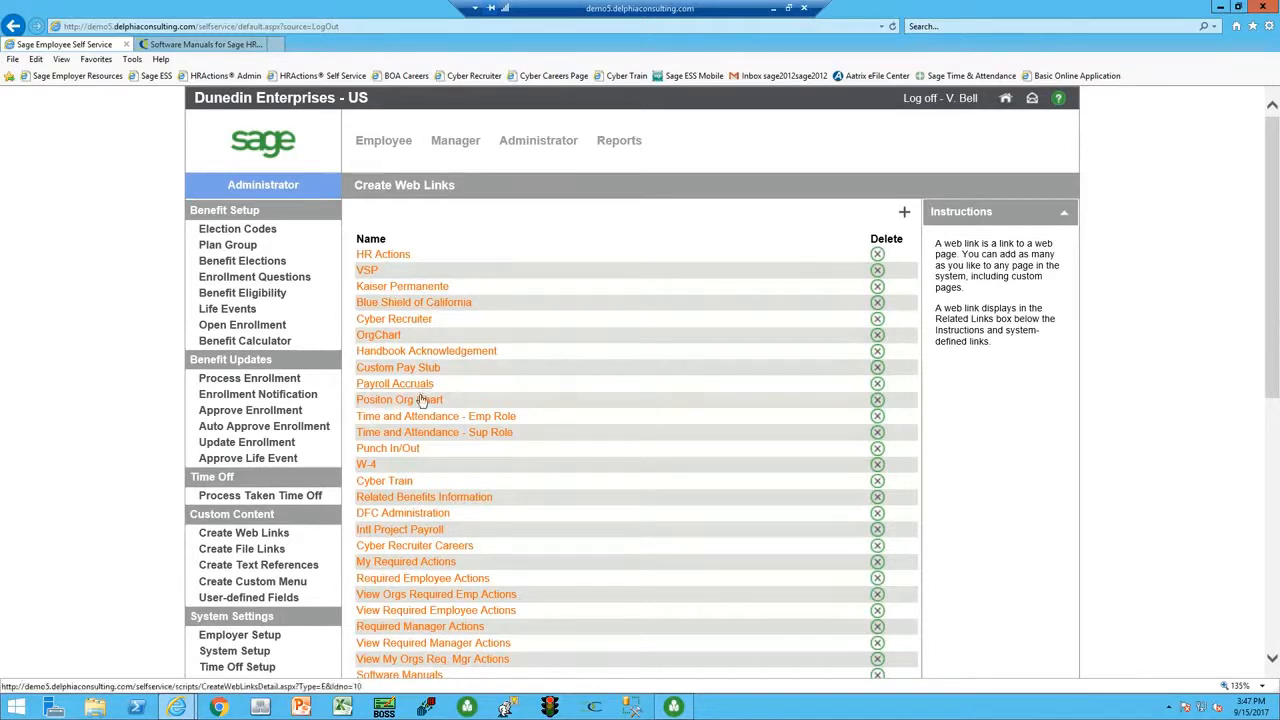
# Find DC Software Manuals in the web link list, review its details and save it without changes.
pyautogui.scroll(-2, 423, 400)
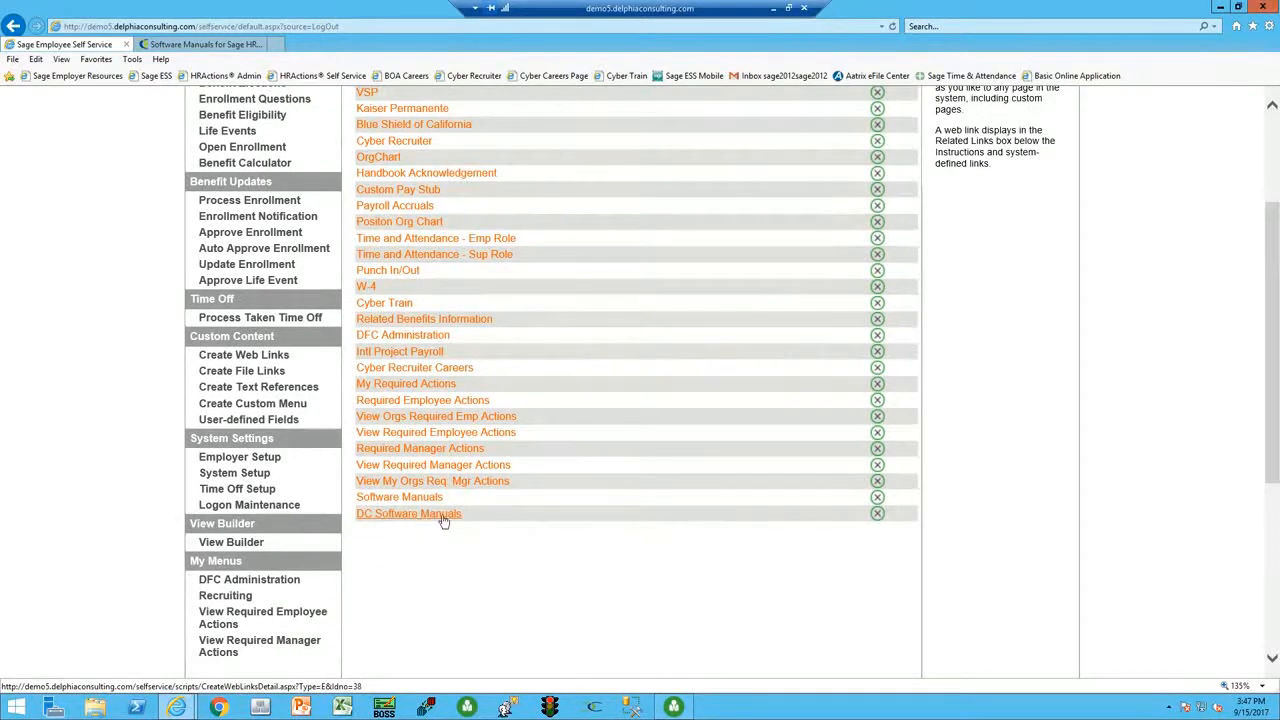
pyautogui.scroll(2, 535, 521)
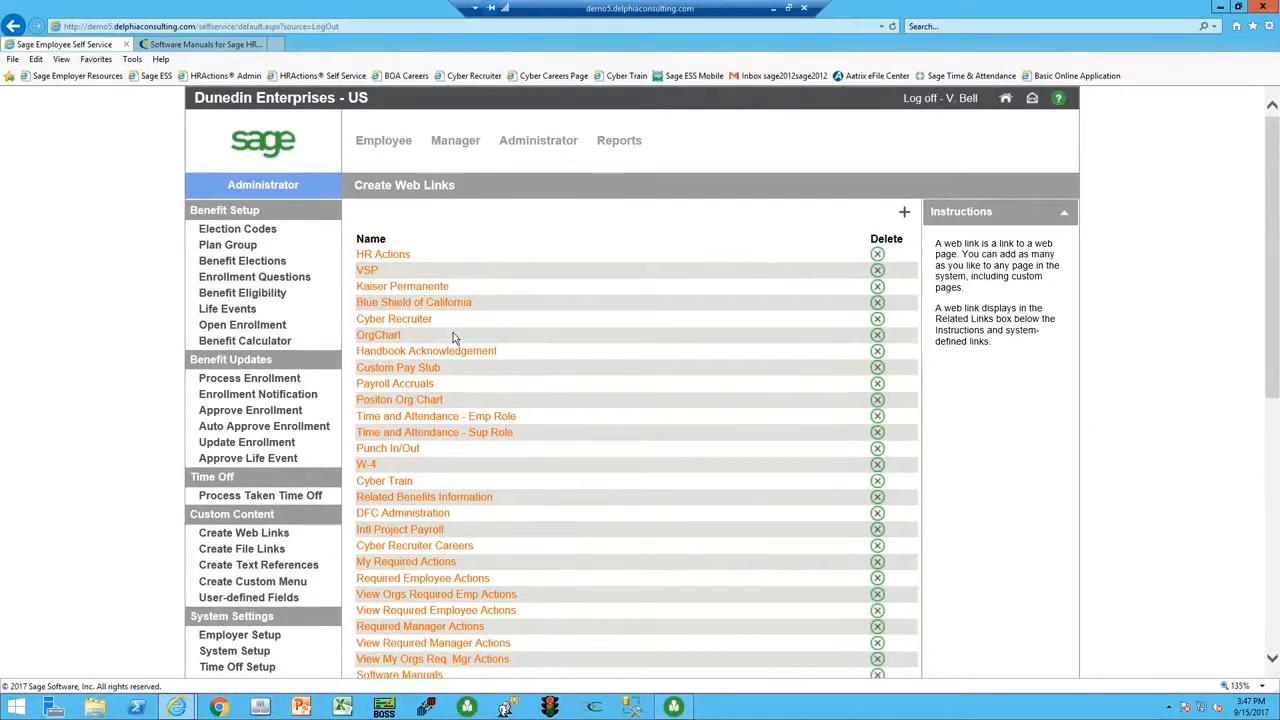
pyautogui.scroll(-1, 475, 433)
pyautogui.scroll(-1, 475, 433)
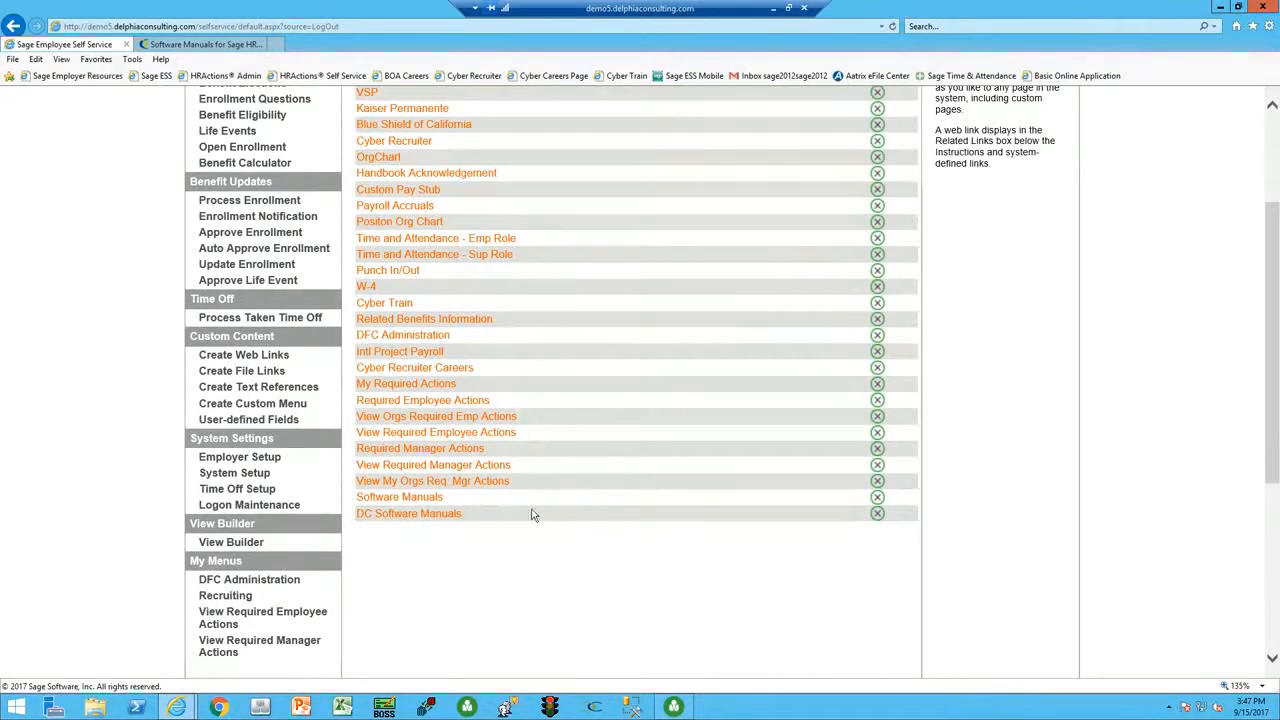
pyautogui.click(447, 515)
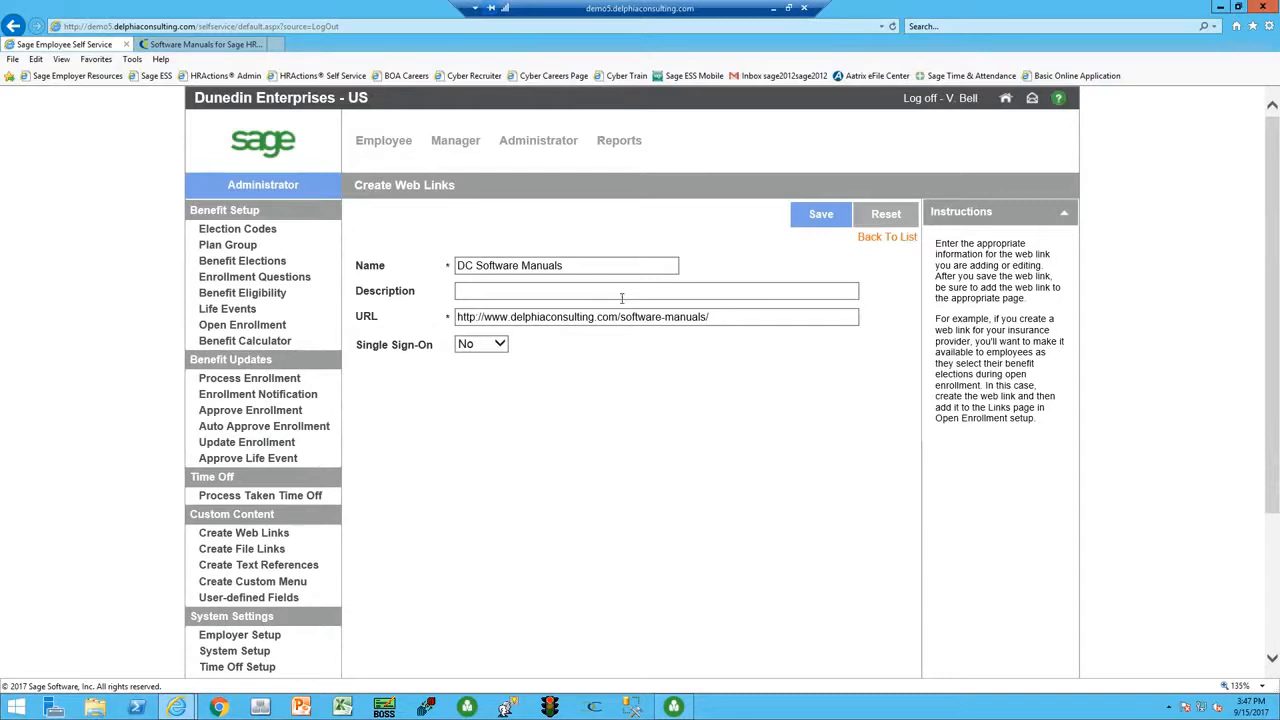
pyautogui.click(821, 214)
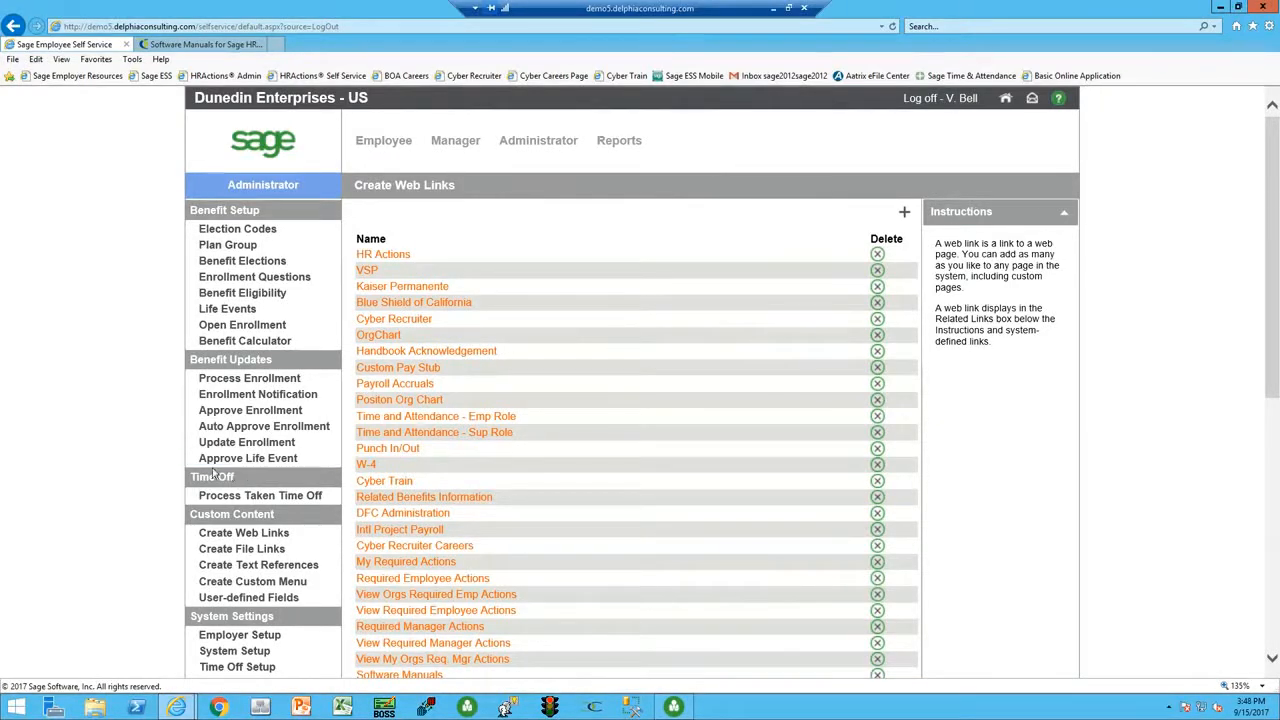
# Create a custom menu item named DC Software Manuals NEW under the Employee role's My Menus.
pyautogui.scroll(-3, 104, 481)
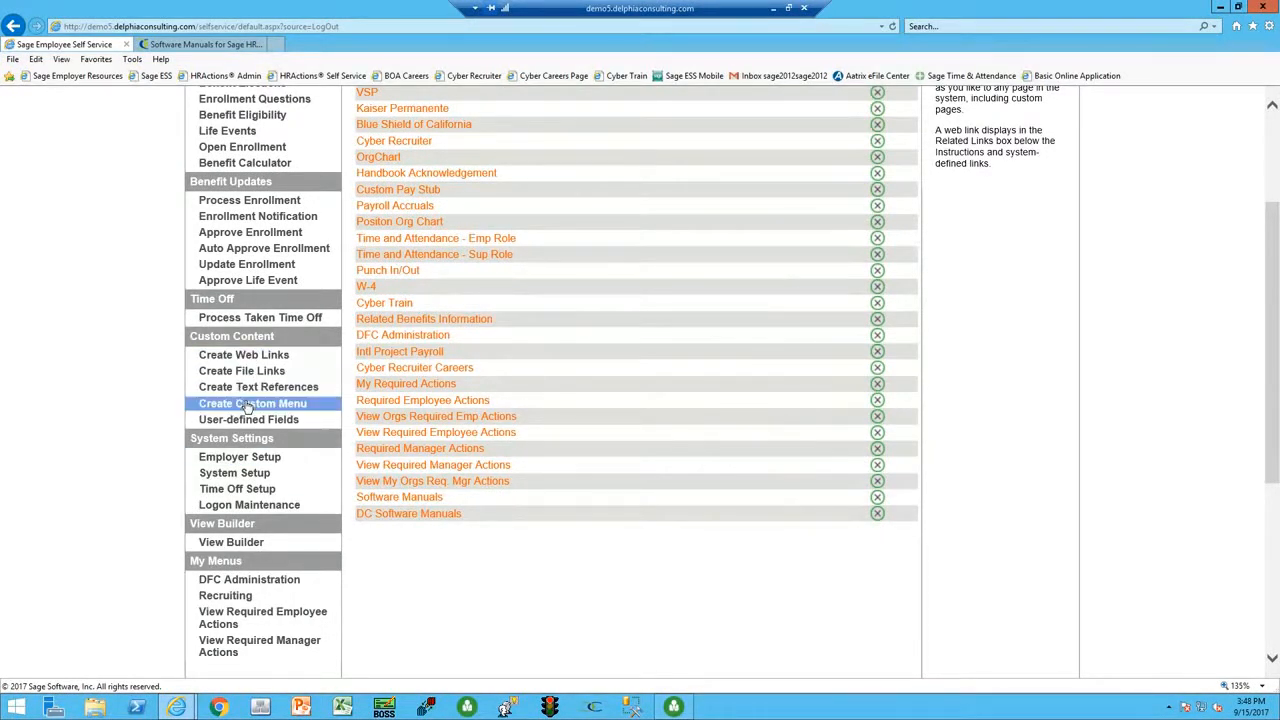
pyautogui.click(294, 406)
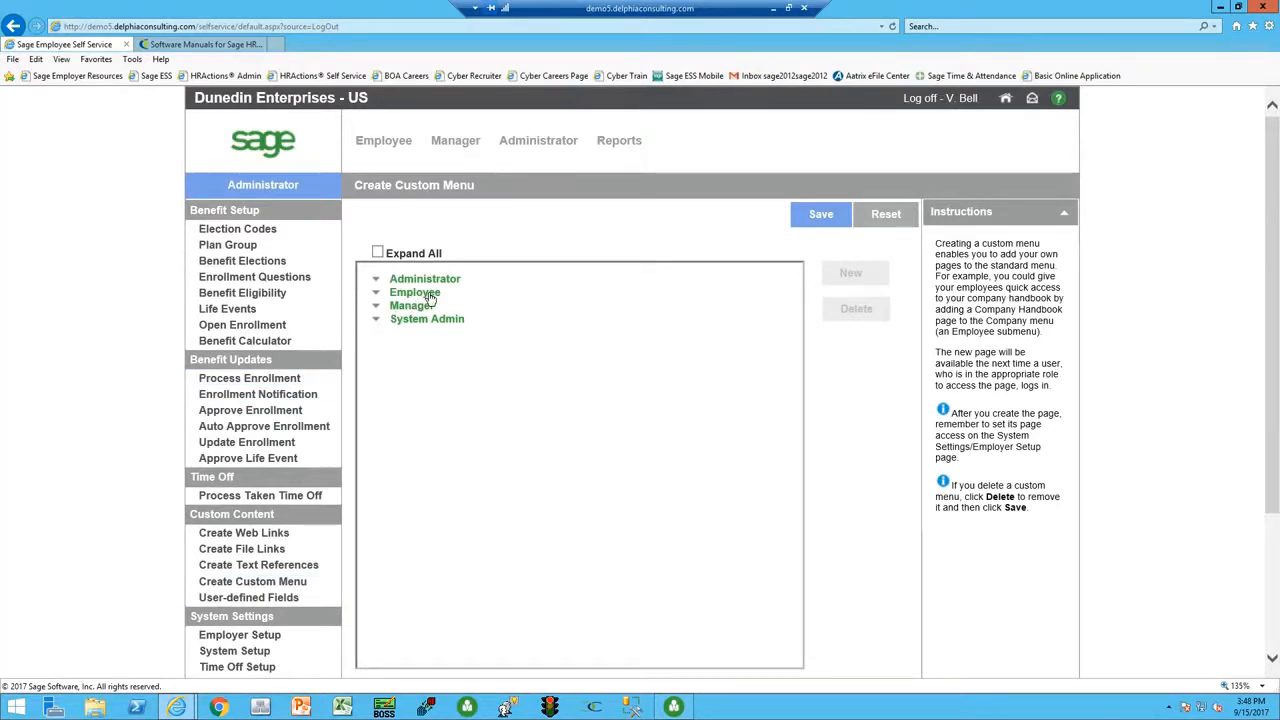
pyautogui.click(430, 297)
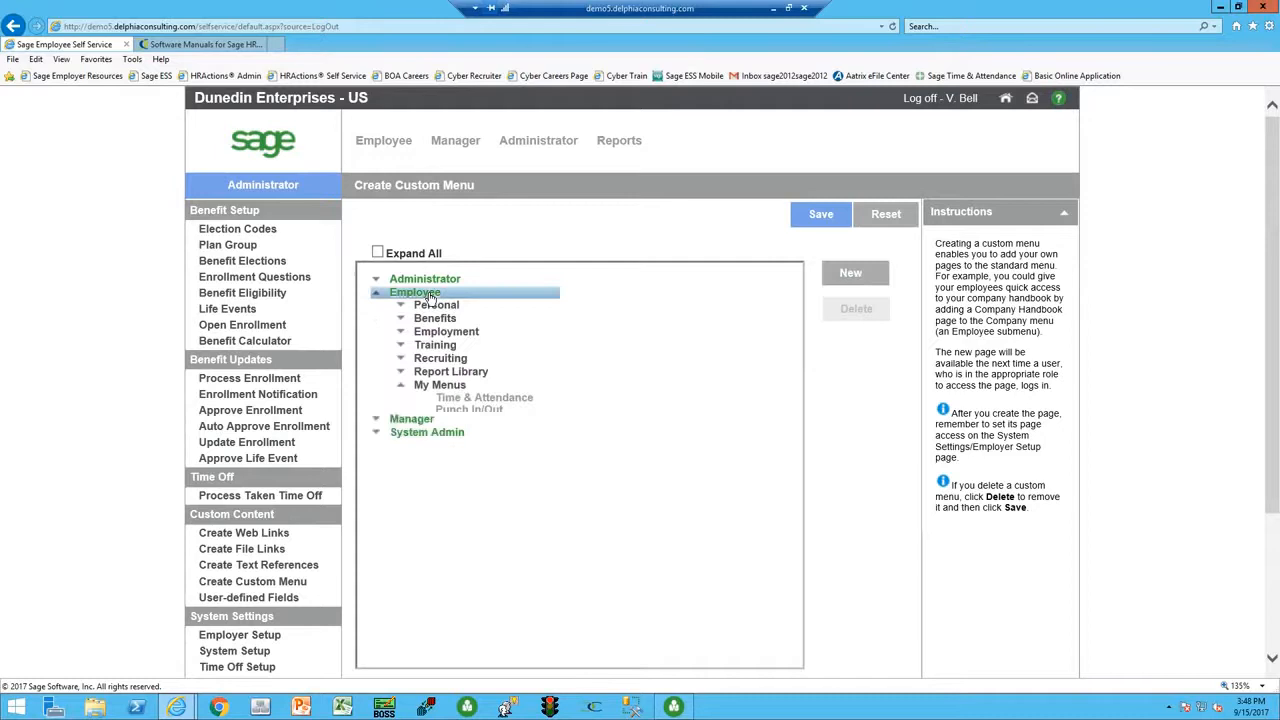
pyautogui.click(457, 388)
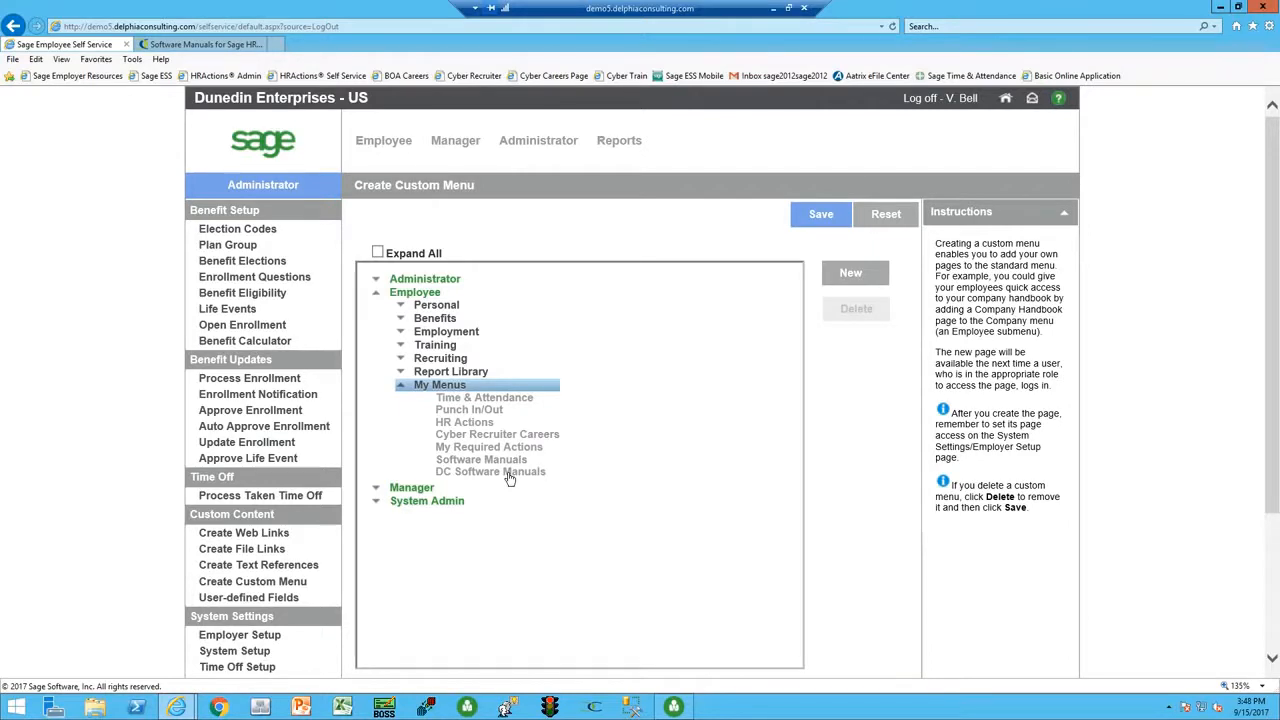
pyautogui.click(857, 280)
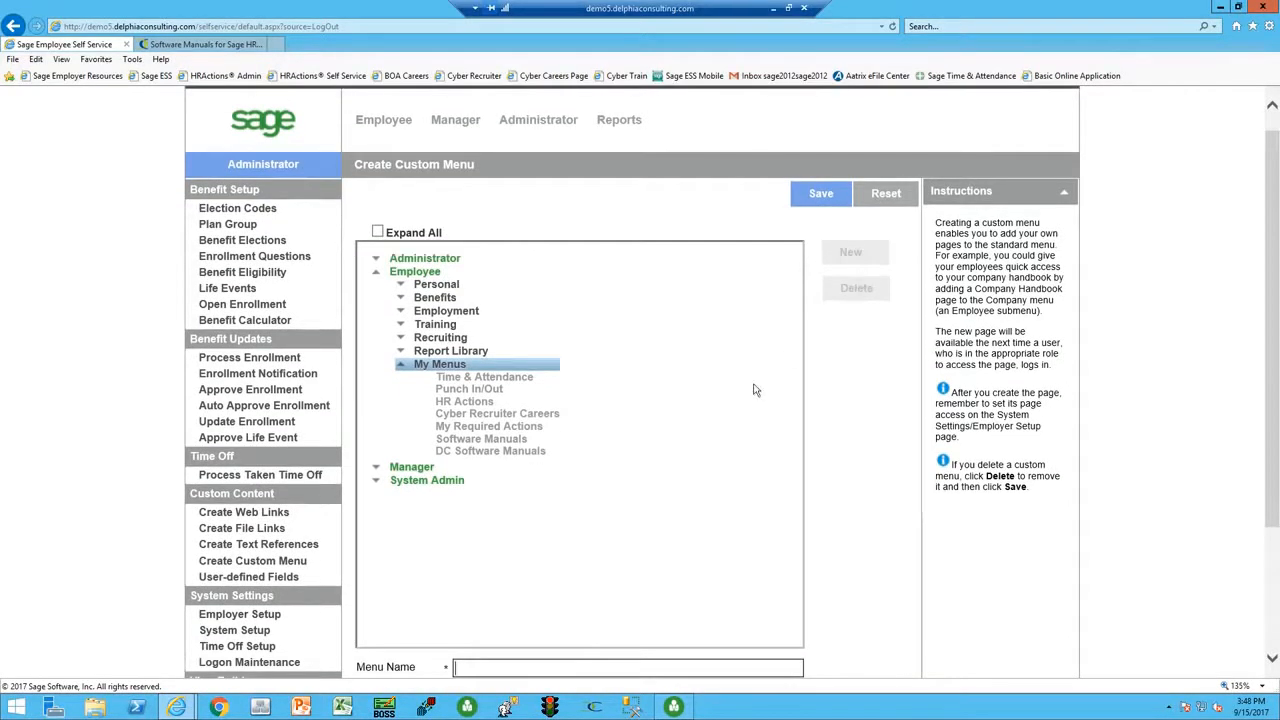
pyautogui.scroll(-3, 645, 543)
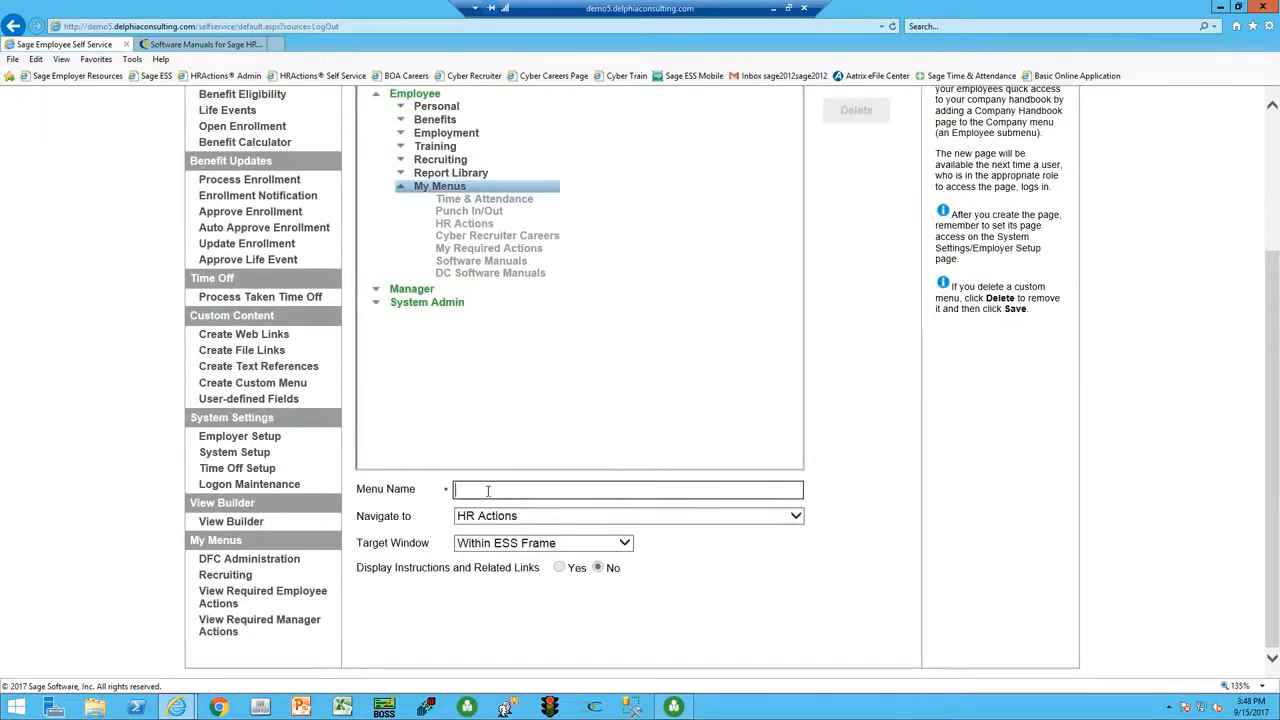
pyautogui.write('DC Software Manuals NEW')
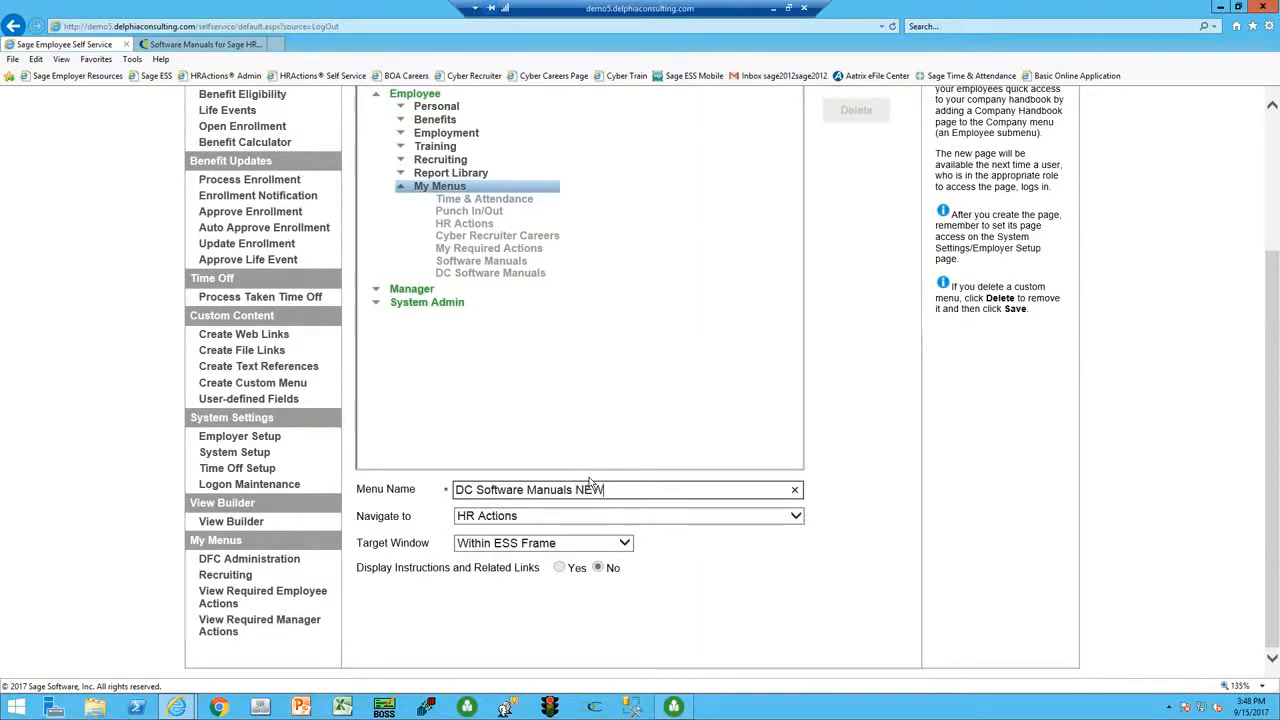
# Make the new menu item navigate to DC Software Manuals in a New Window and save the custom menu.
pyautogui.click(566, 517)
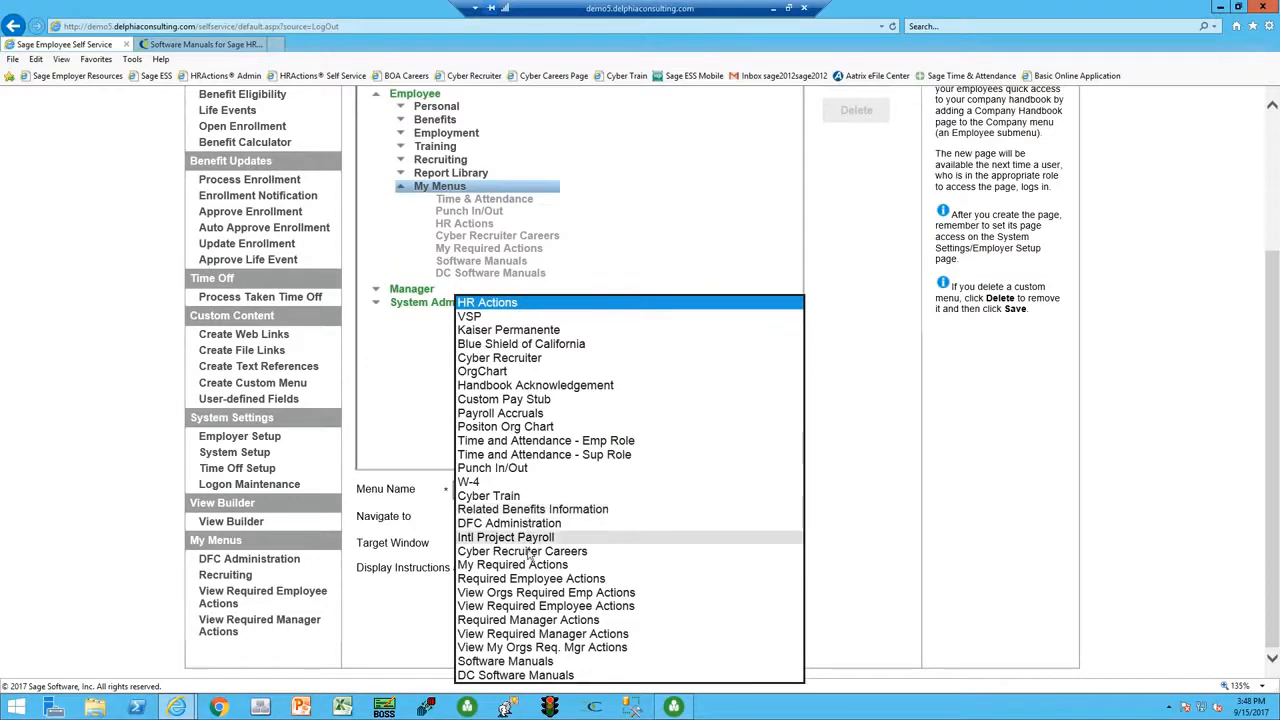
pyautogui.click(570, 676)
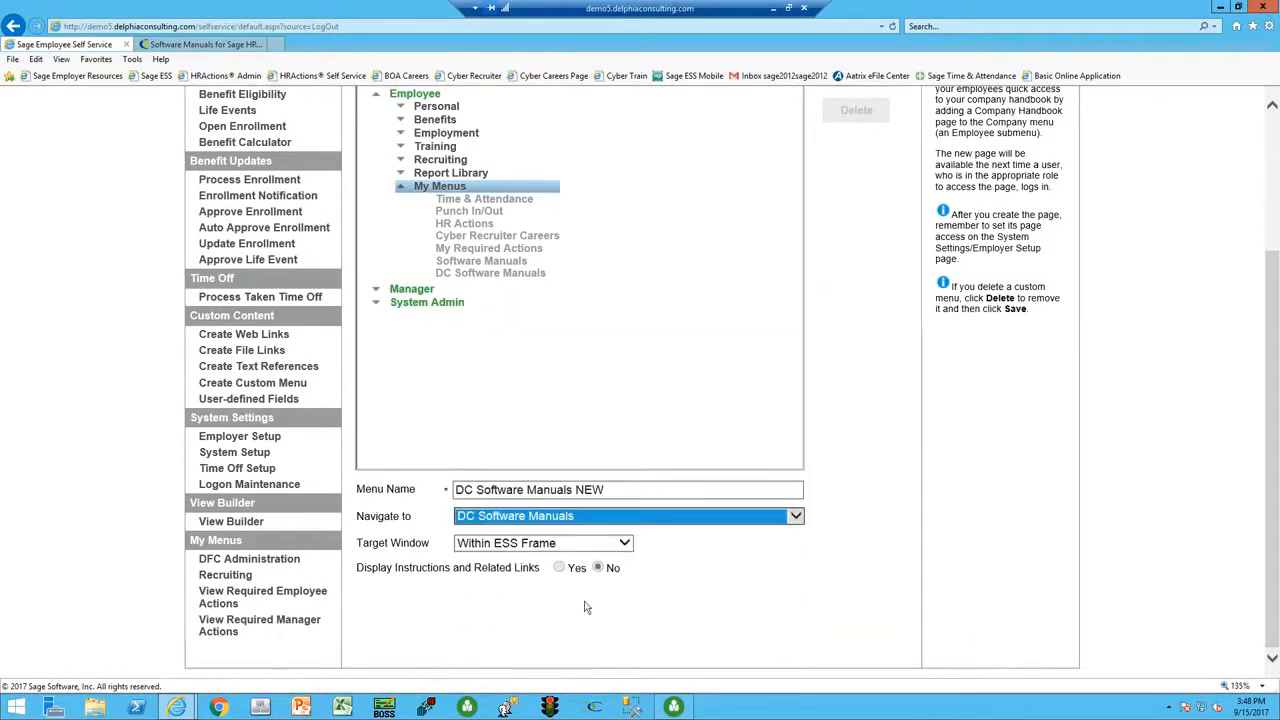
pyautogui.click(624, 550)
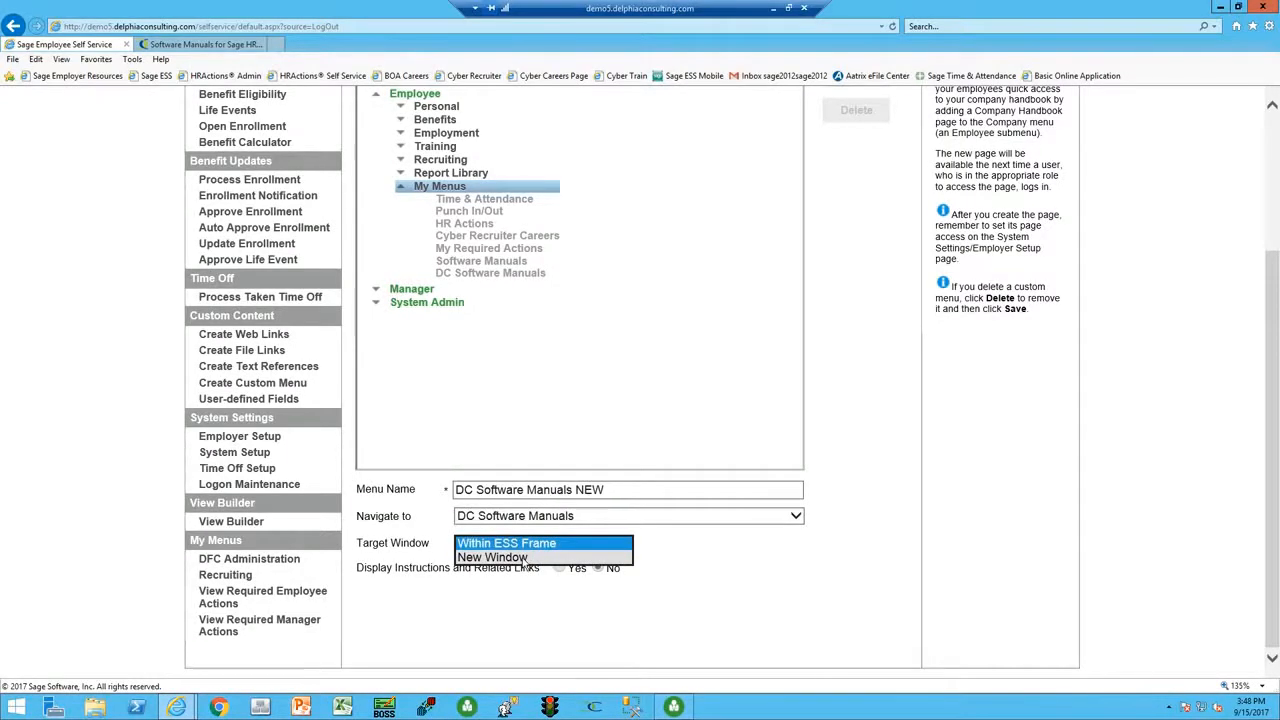
pyautogui.click(522, 560)
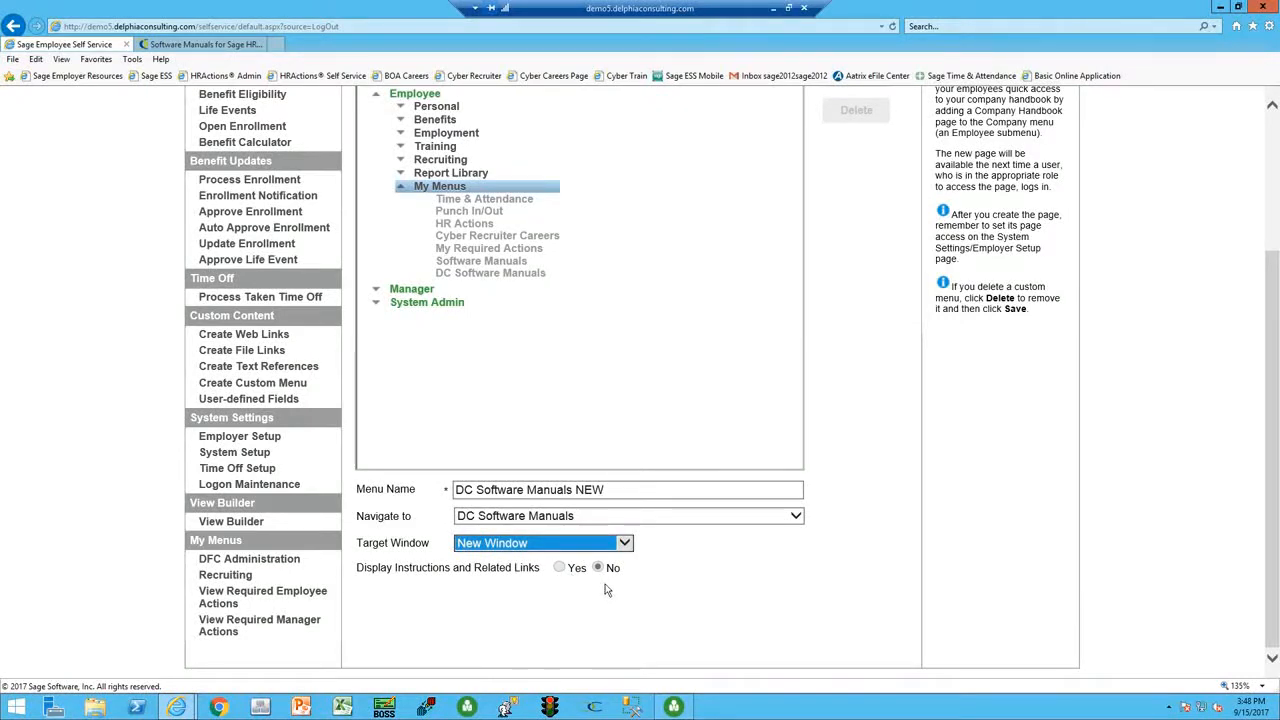
pyautogui.click(795, 575)
pyautogui.scroll(3, 885, 425)
pyautogui.click(820, 216)
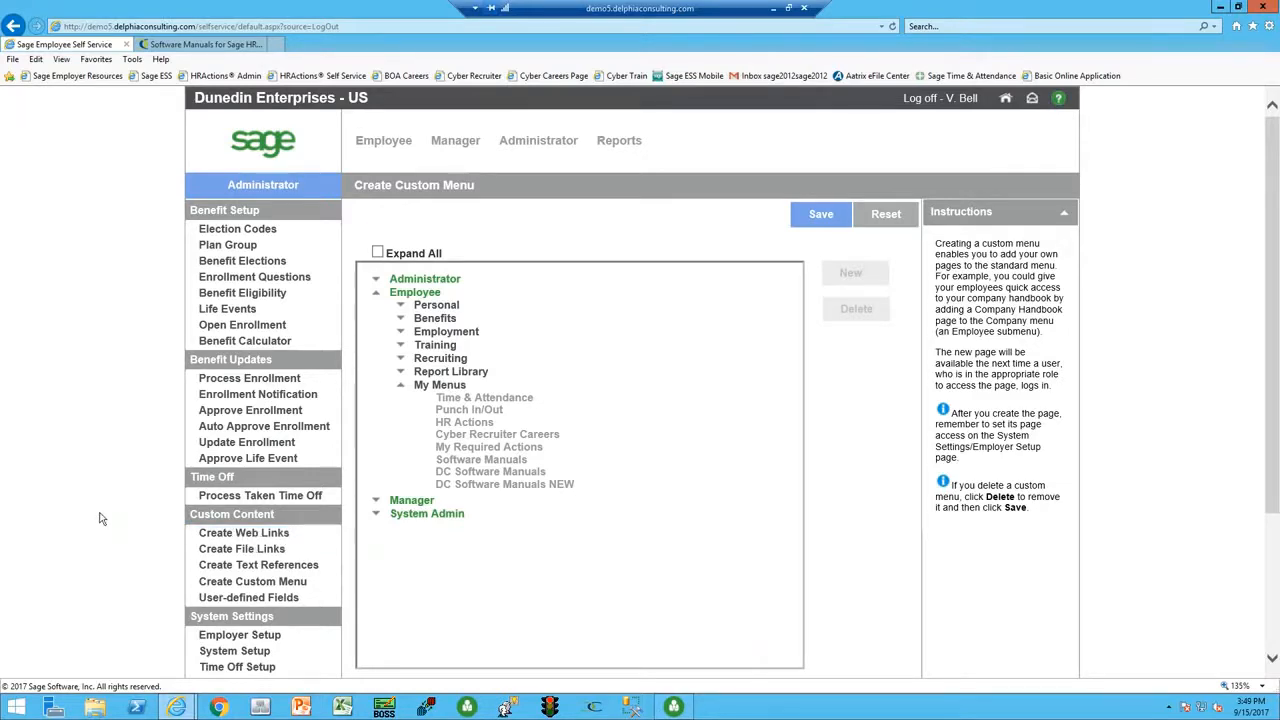
# Open the Custom Content settings for the Enterprise employer in Employer Setup.
pyautogui.scroll(-2, 96, 518)
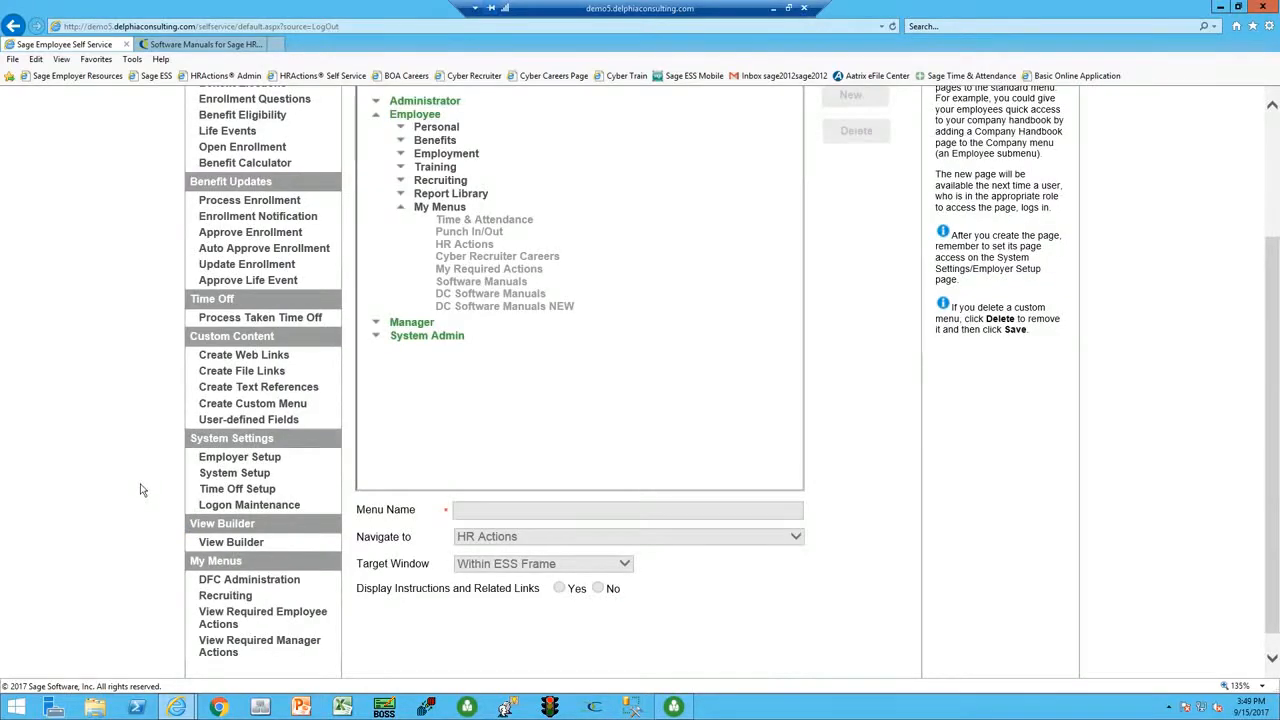
pyautogui.click(286, 461)
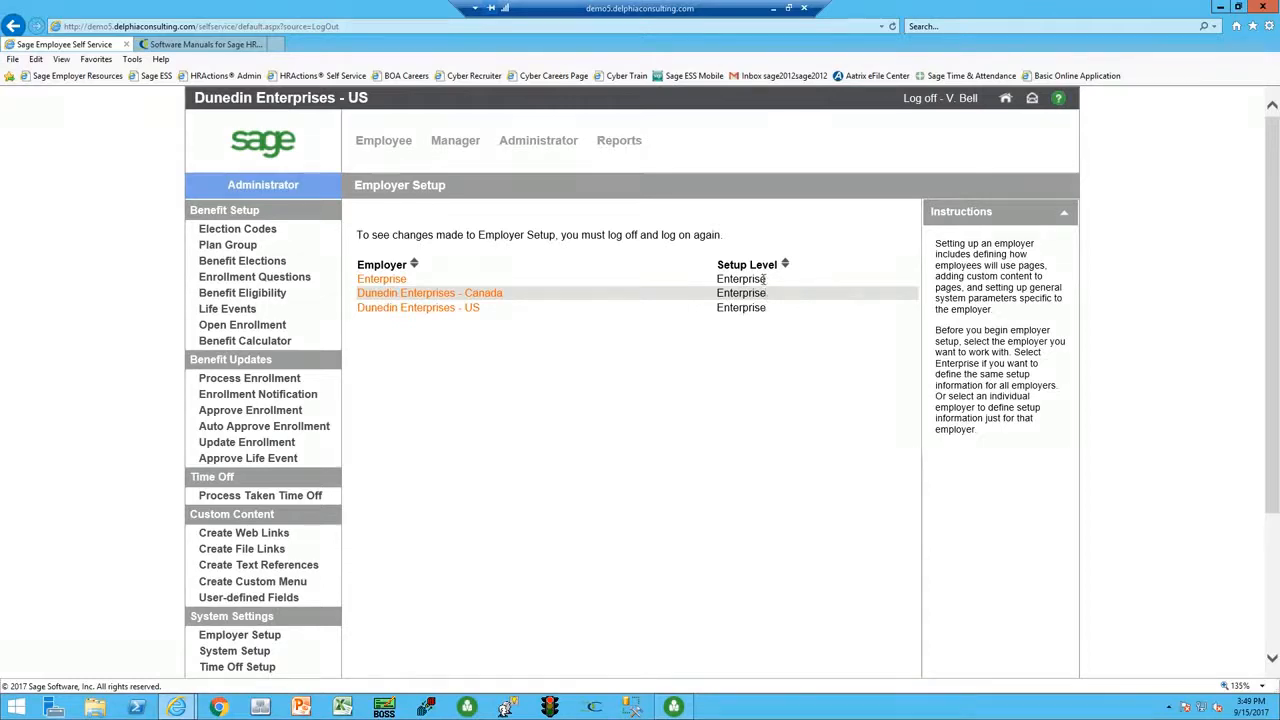
pyautogui.click(387, 283)
pyautogui.click(696, 355)
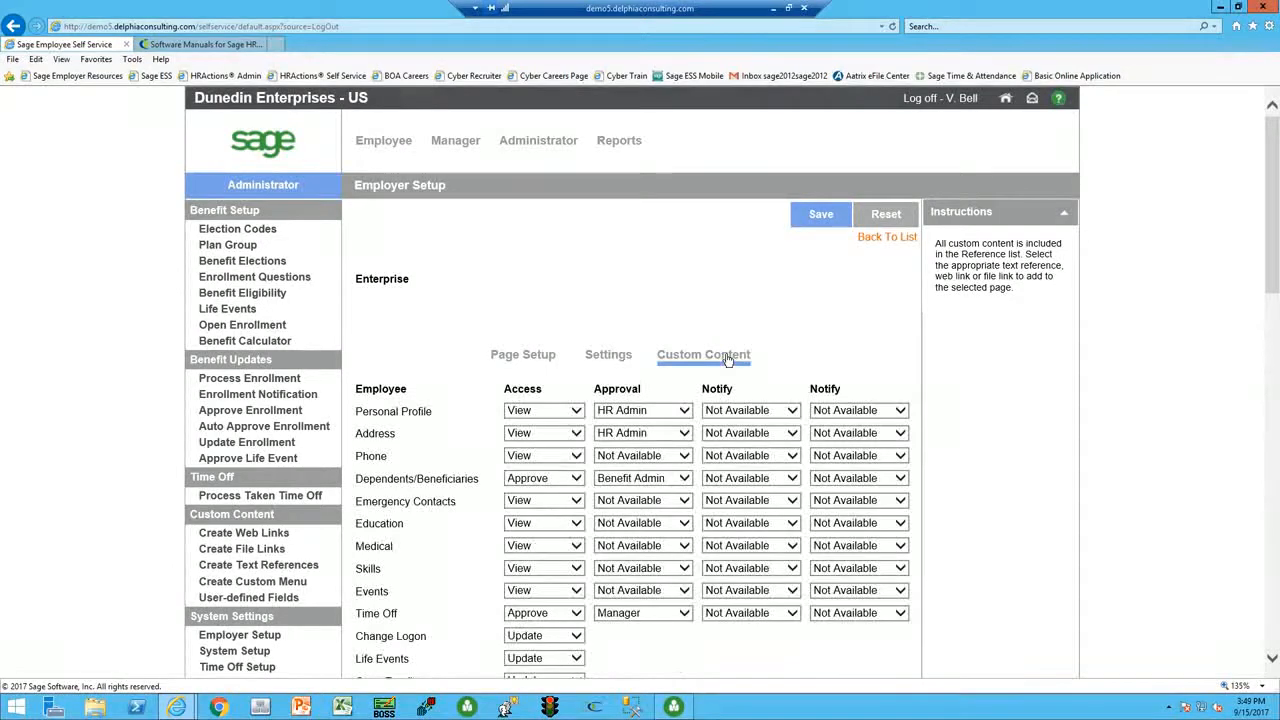
pyautogui.click(727, 360)
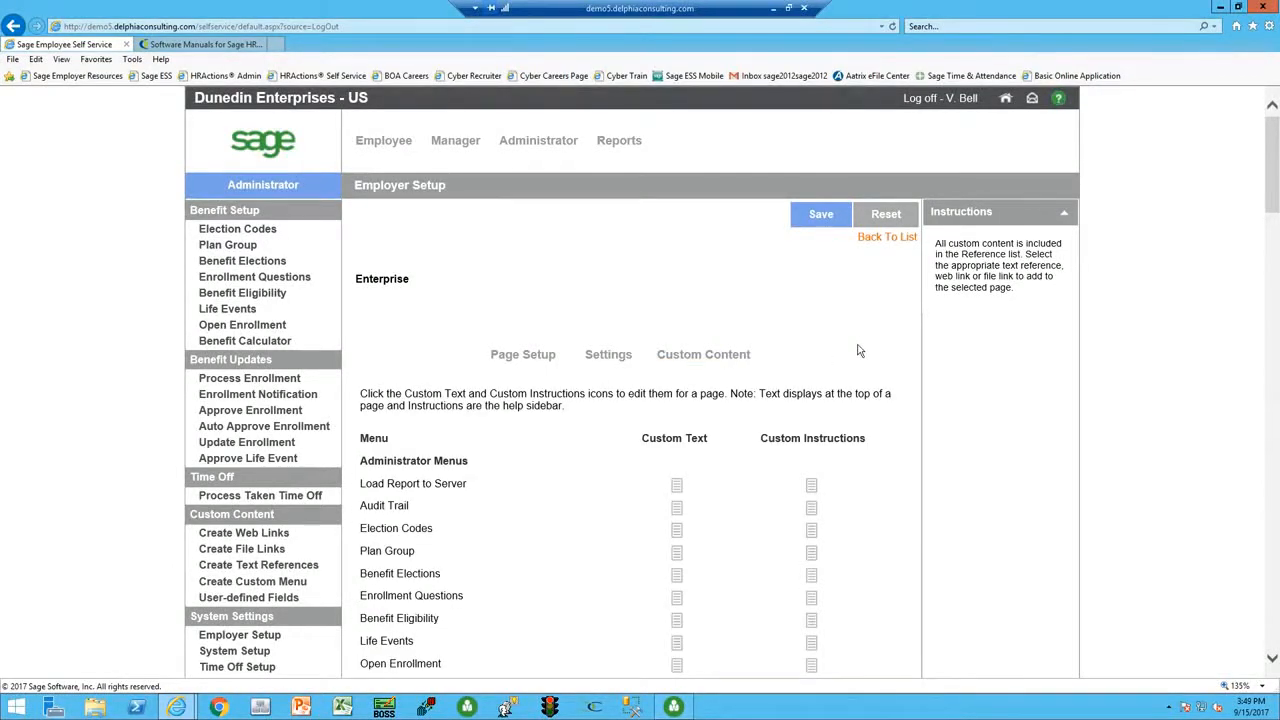
# Open the custom text references for DC Software Manuals NEW under Employee Menus.
pyautogui.scroll(-2, 603, 453)
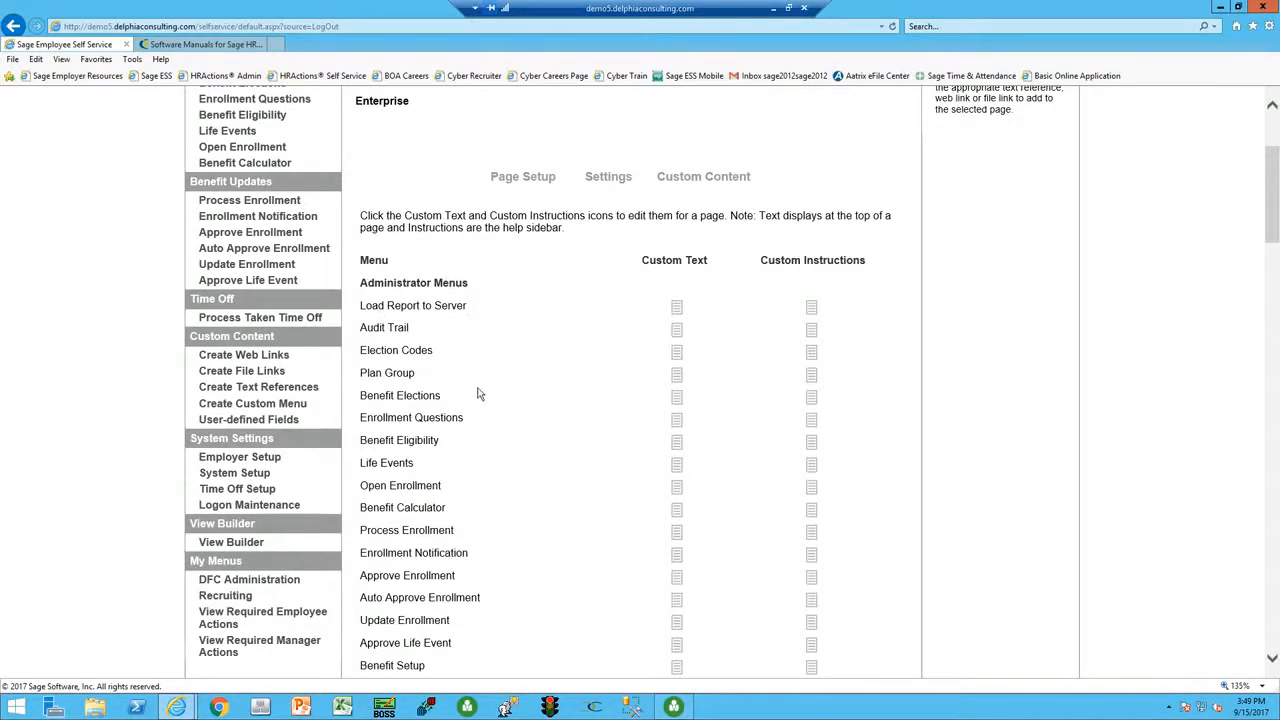
pyautogui.scroll(-3, 480, 402)
pyautogui.scroll(-7, 482, 408)
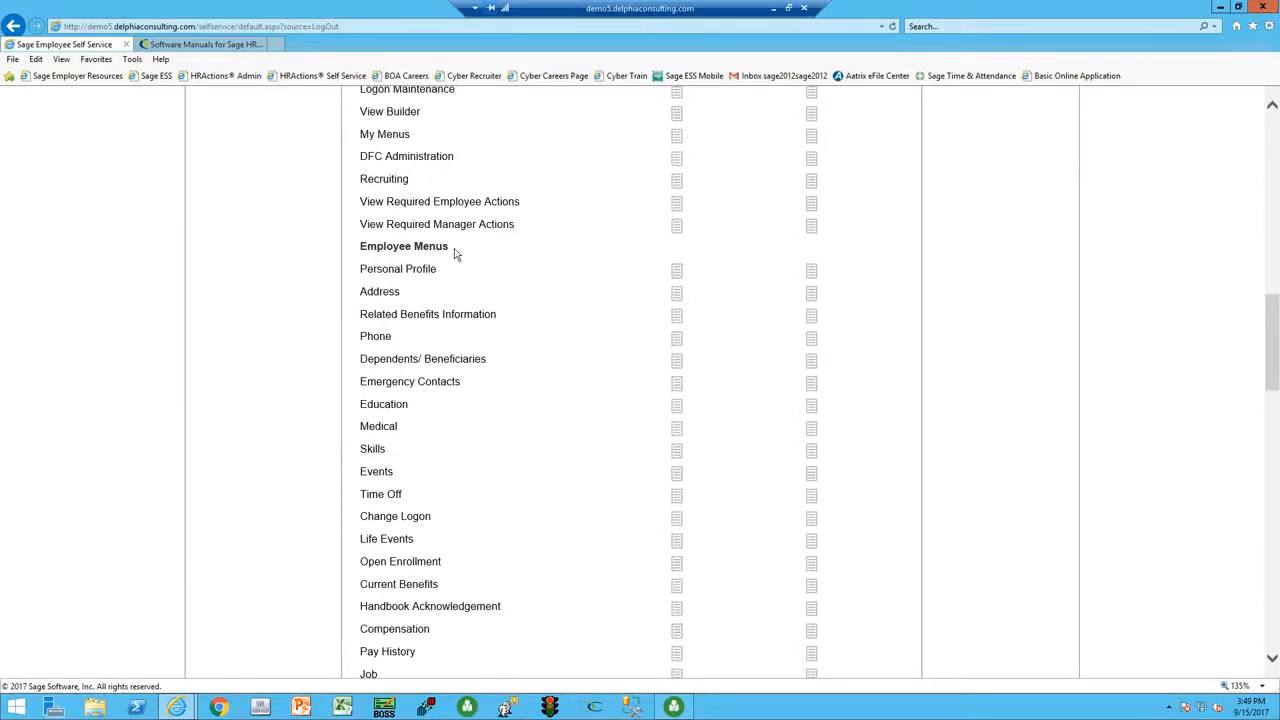
pyautogui.scroll(-6, 486, 360)
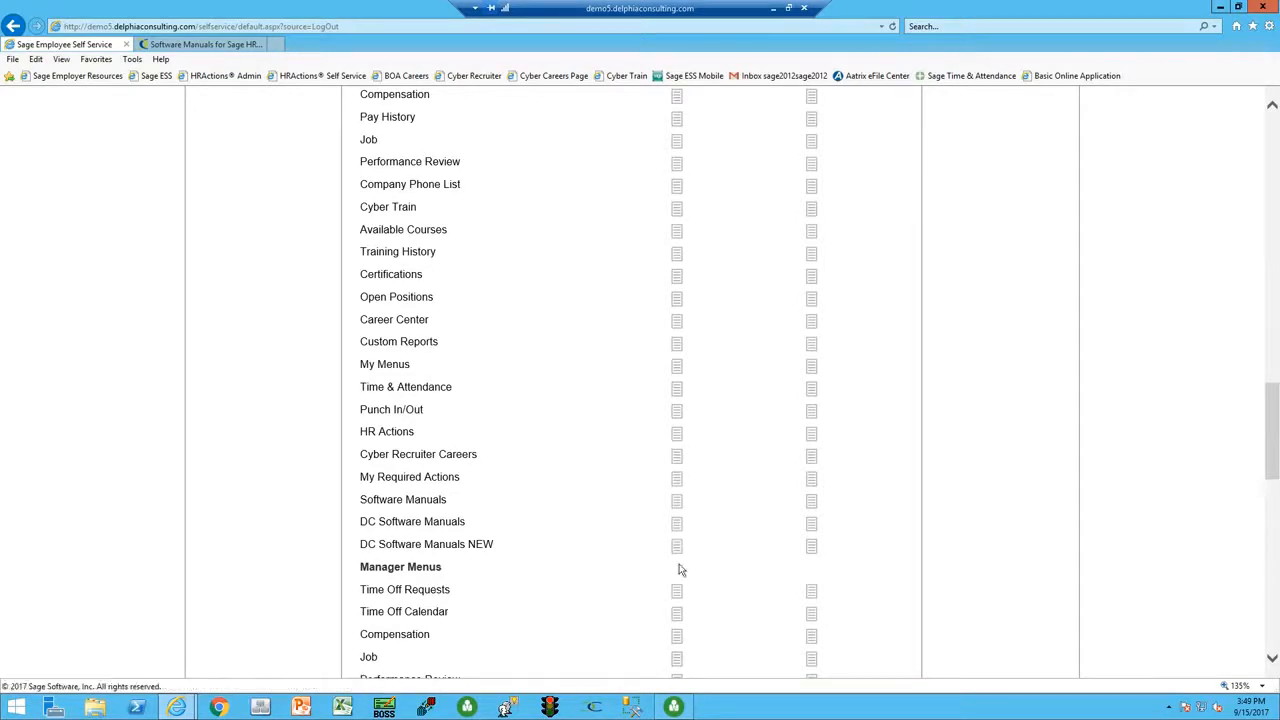
pyautogui.moveTo(1272, 455)
pyautogui.mouseDown()
pyautogui.moveTo(1272, 215)
pyautogui.moveTo(1272, 469)
pyautogui.mouseUp()
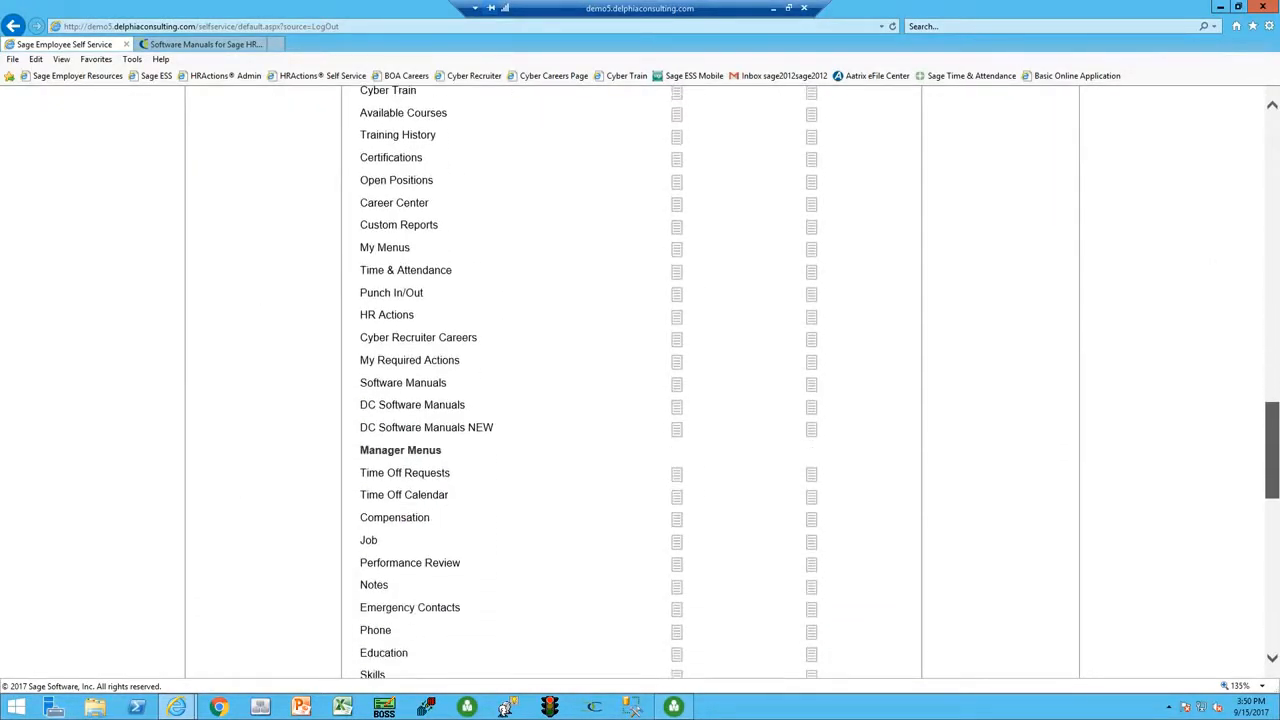
pyautogui.click(676, 432)
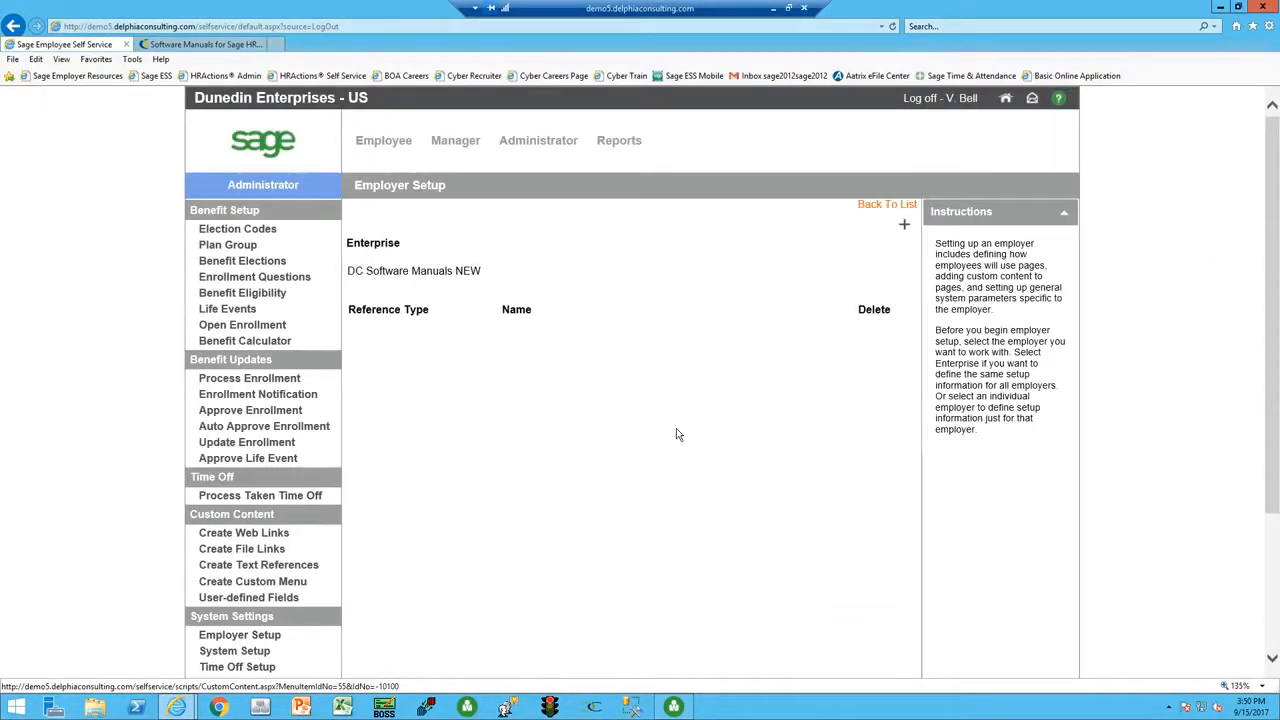
# Add the DC Software Manuals web link as a reference for the menu item, save it and return to the Enterprise setup.
pyautogui.click(903, 229)
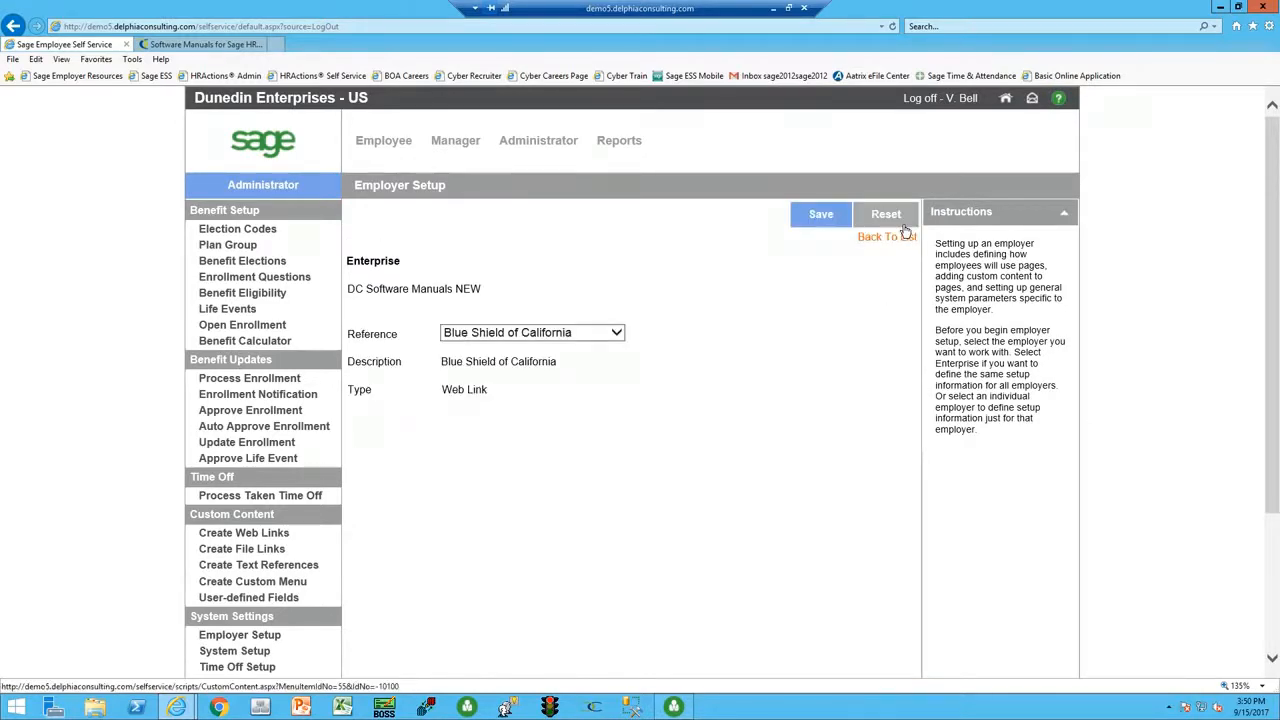
pyautogui.click(619, 340)
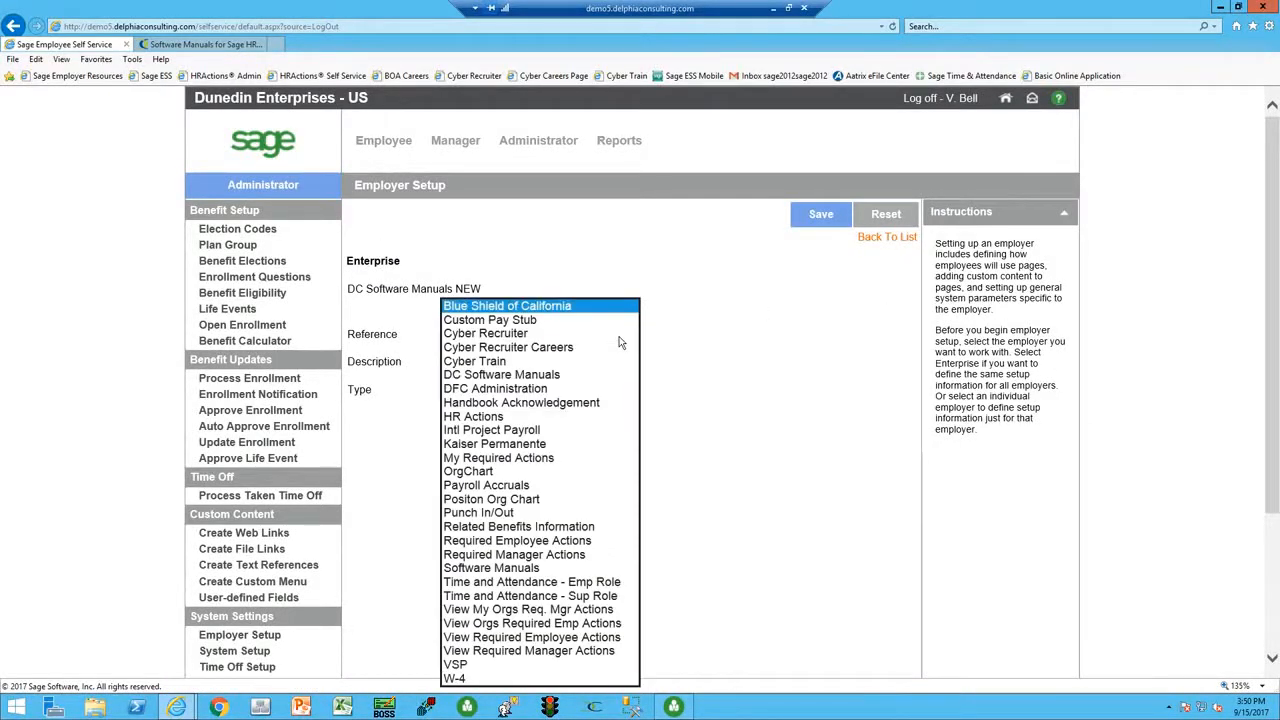
pyautogui.click(525, 376)
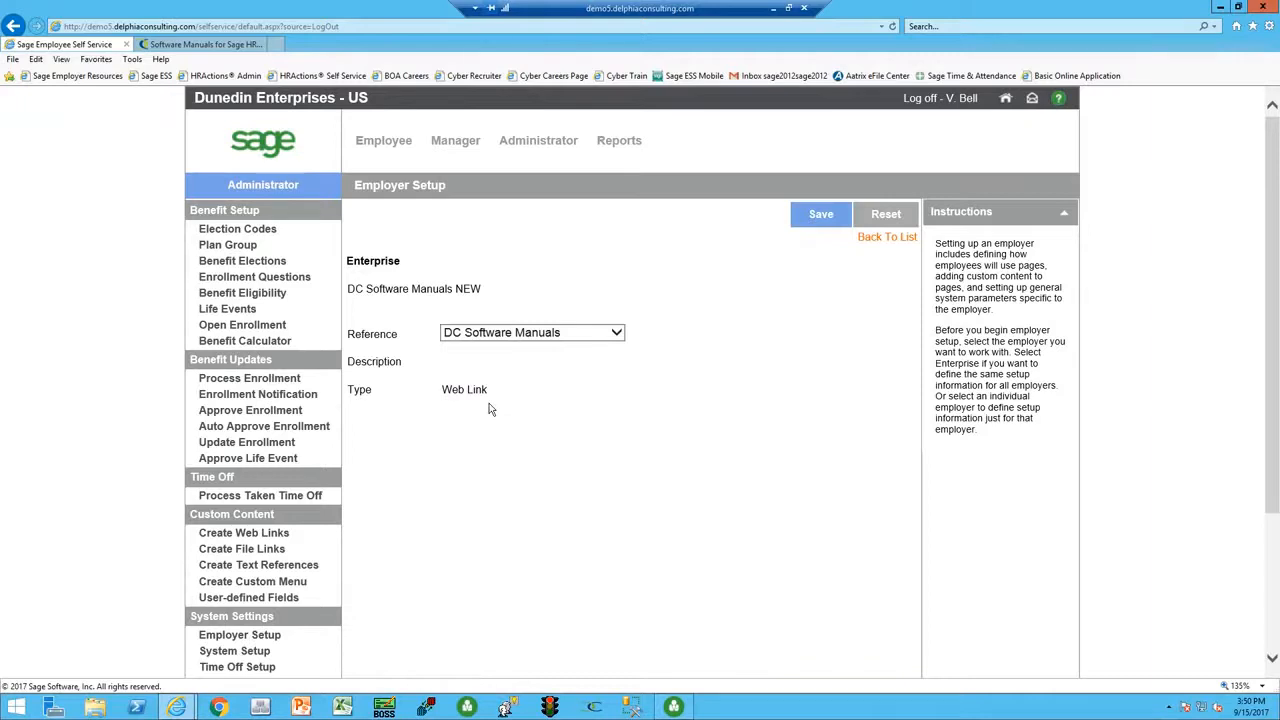
pyautogui.click(815, 218)
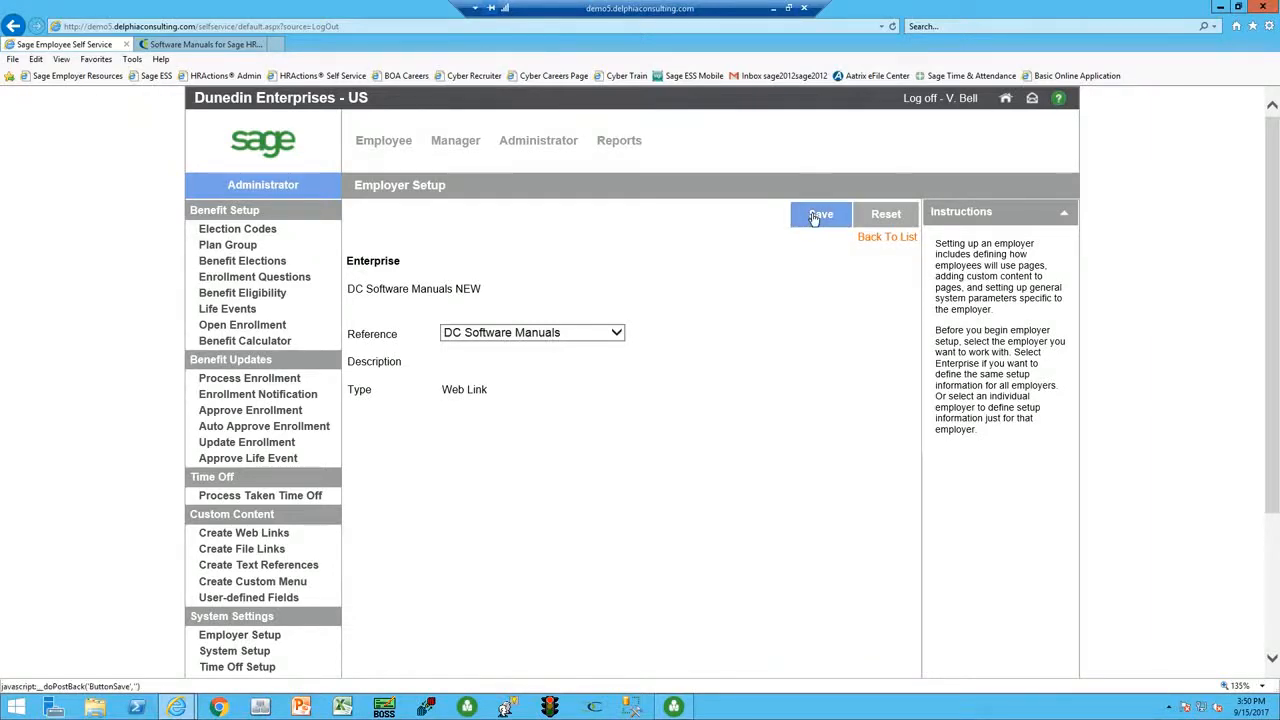
pyautogui.click(885, 240)
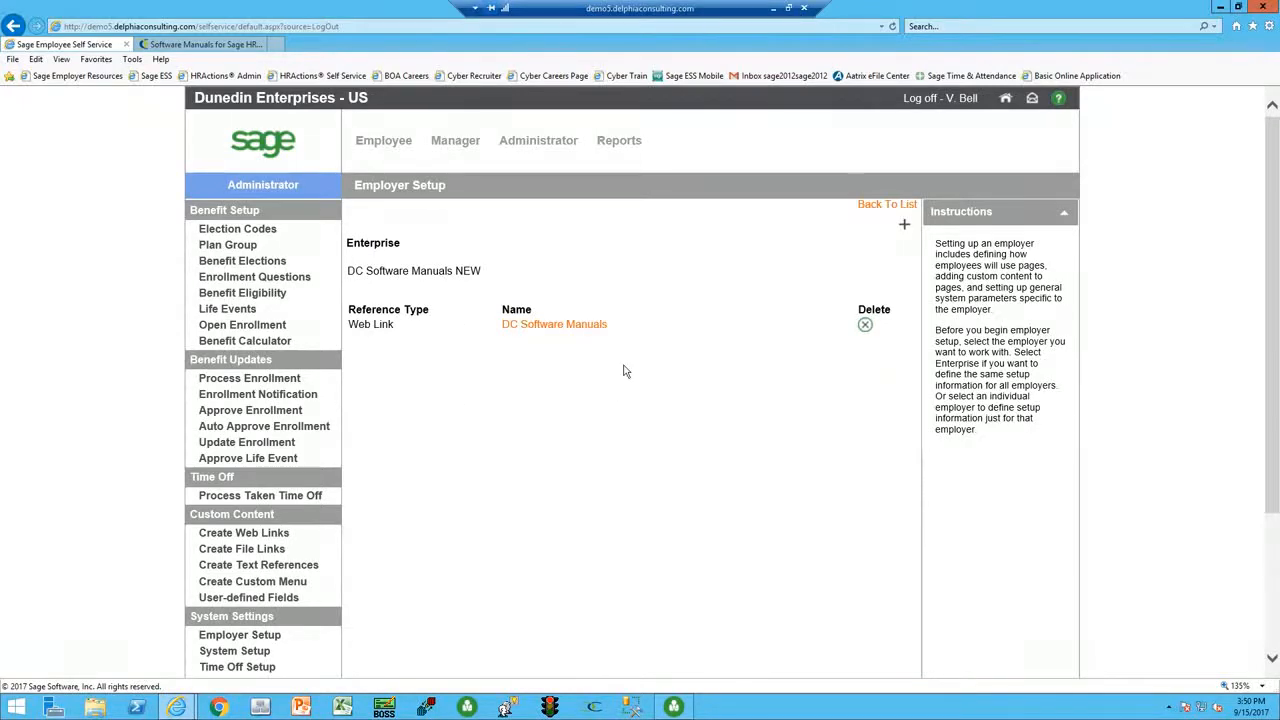
pyautogui.click(873, 209)
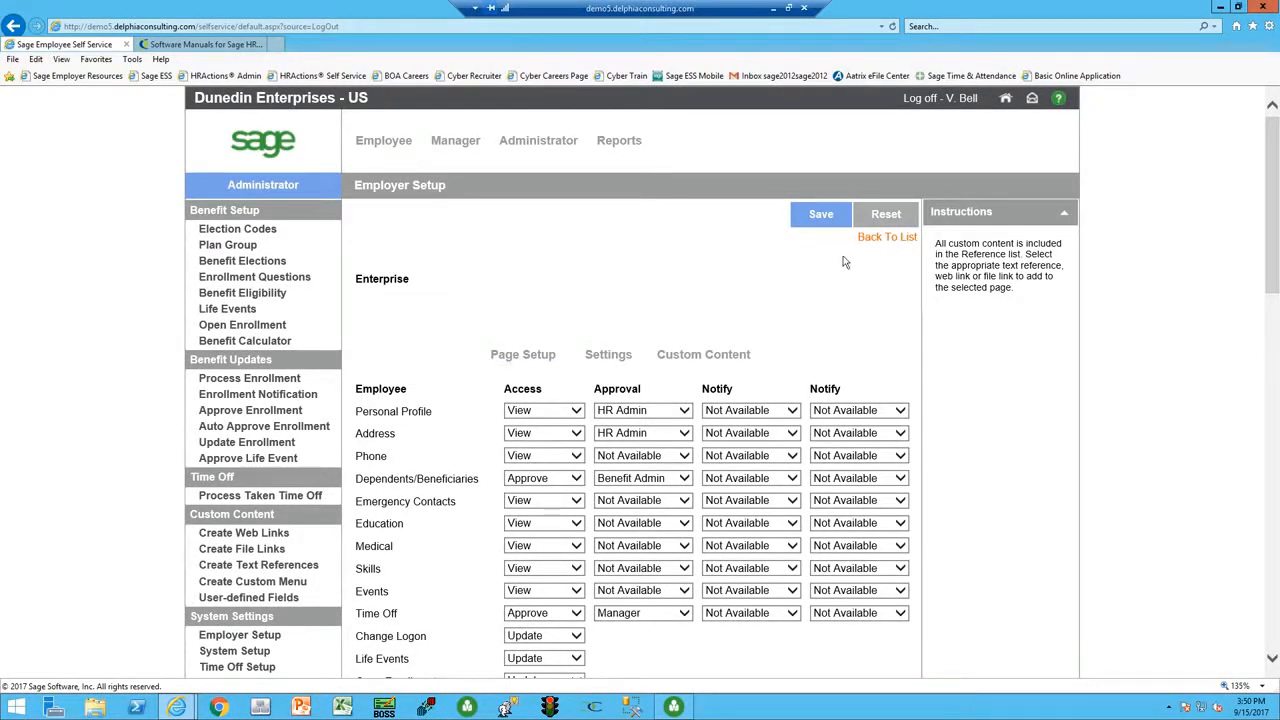
# Set the page access of the custom item DC Software Manuals NEW to View and save the Enterprise setup.
pyautogui.moveTo(1273, 232); pyautogui.dragTo(1273, 565)
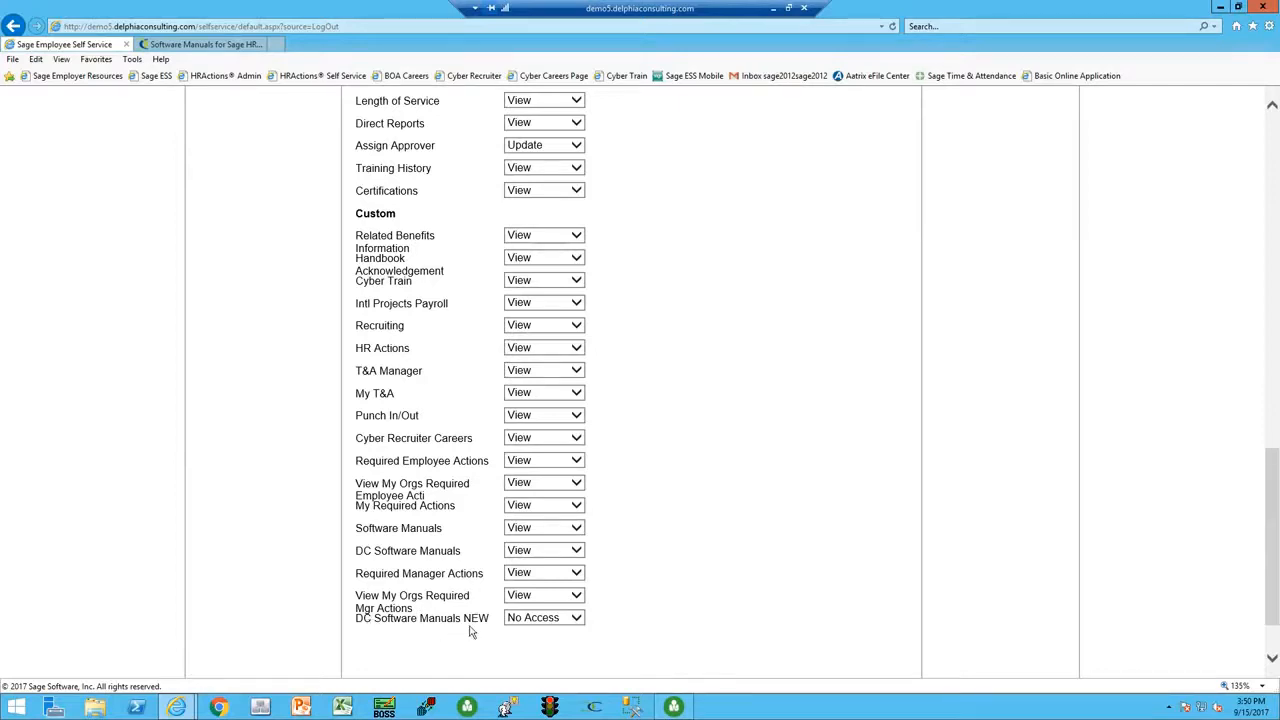
pyautogui.click(578, 621)
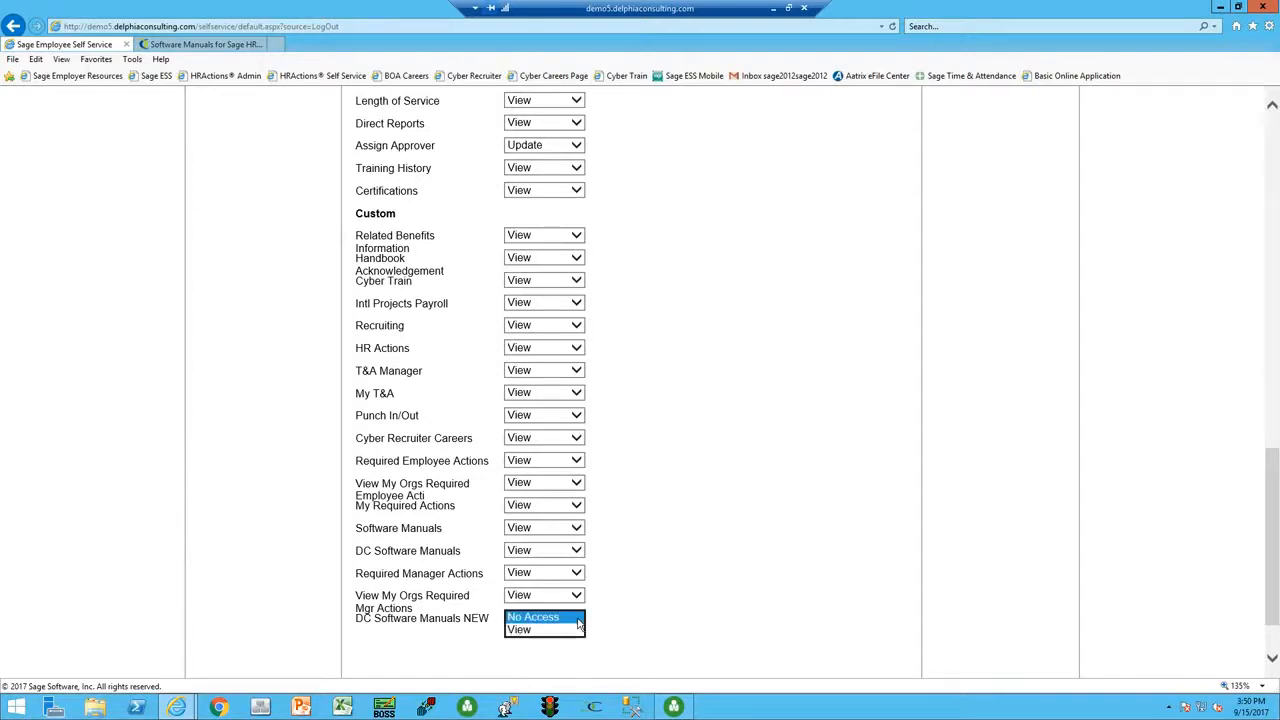
pyautogui.click(544, 630)
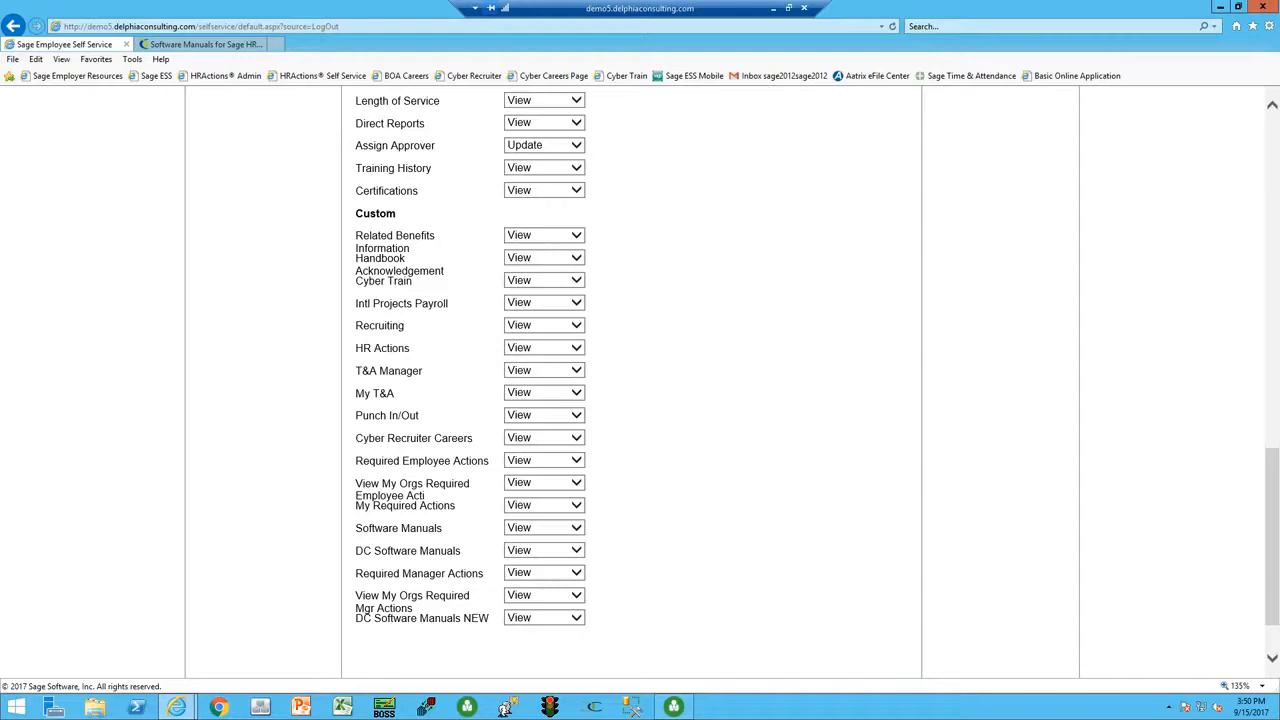
pyautogui.moveTo(1274, 587); pyautogui.dragTo(1273, 250)
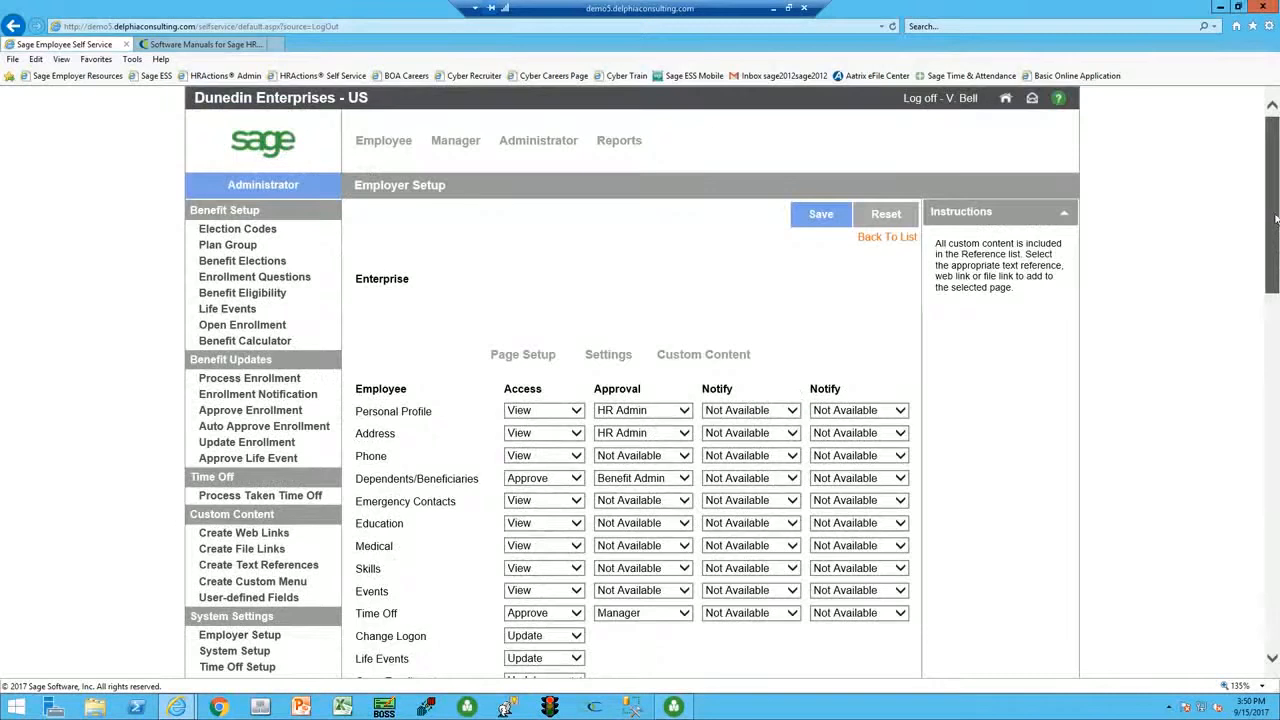
pyautogui.click(821, 218)
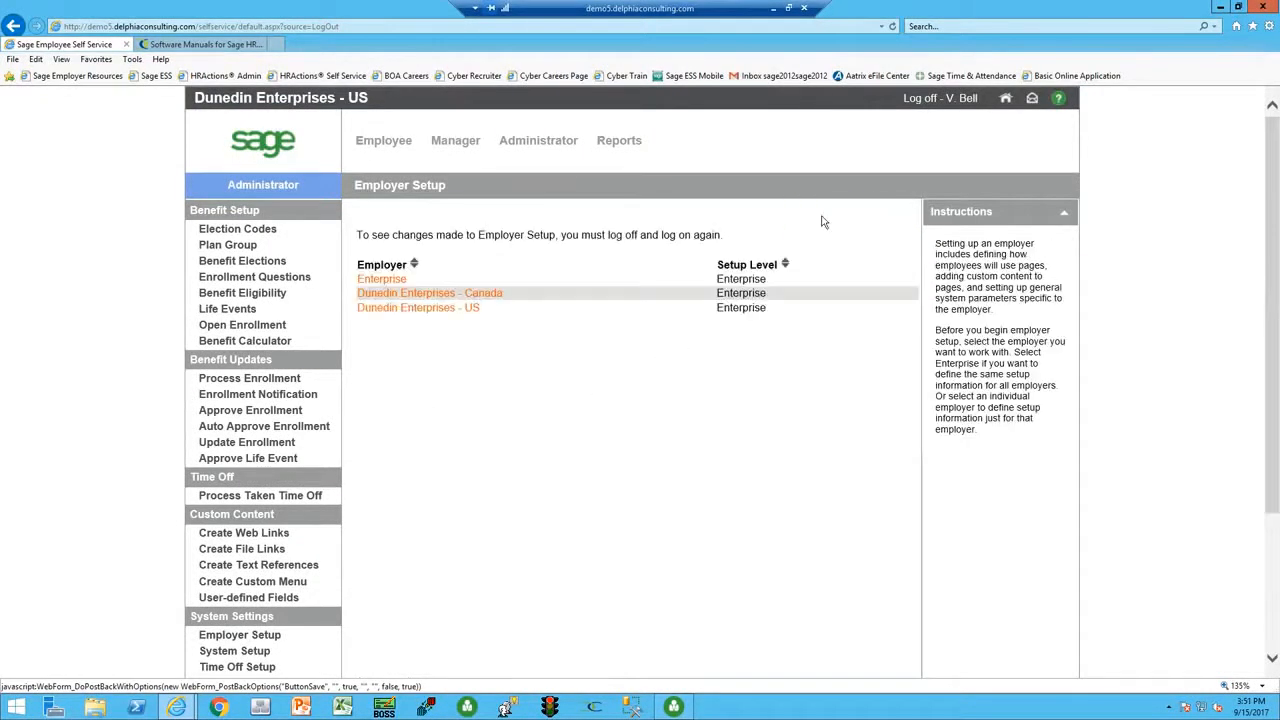
# Log off and log back on to the self service portal with the saved administrator username.
pyautogui.click(940, 100)
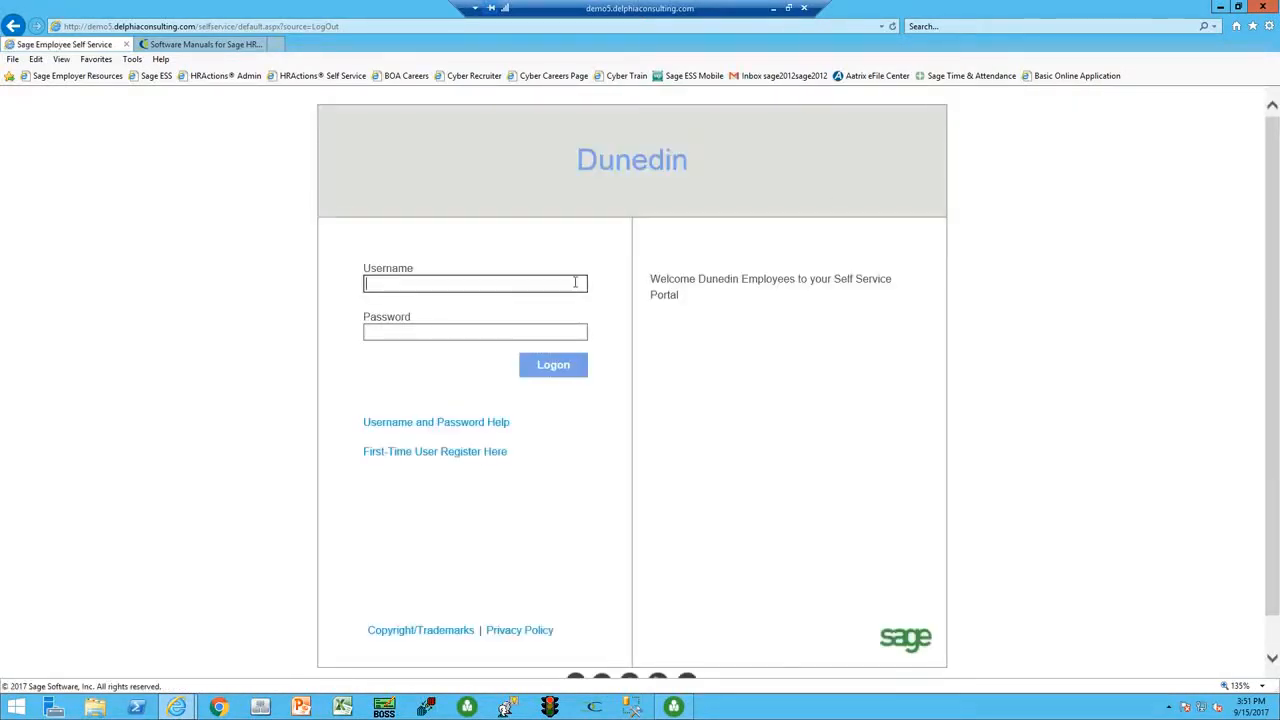
pyautogui.click(446, 285)
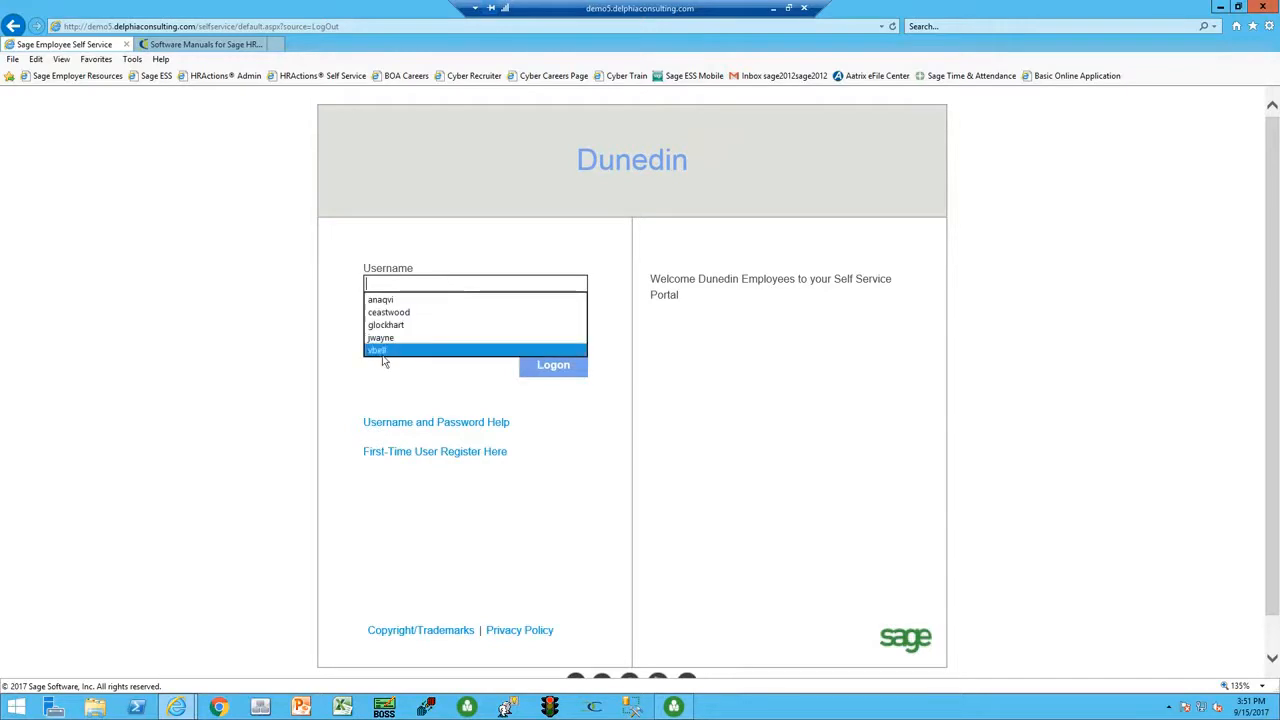
pyautogui.click(378, 350)
pyautogui.click(558, 366)
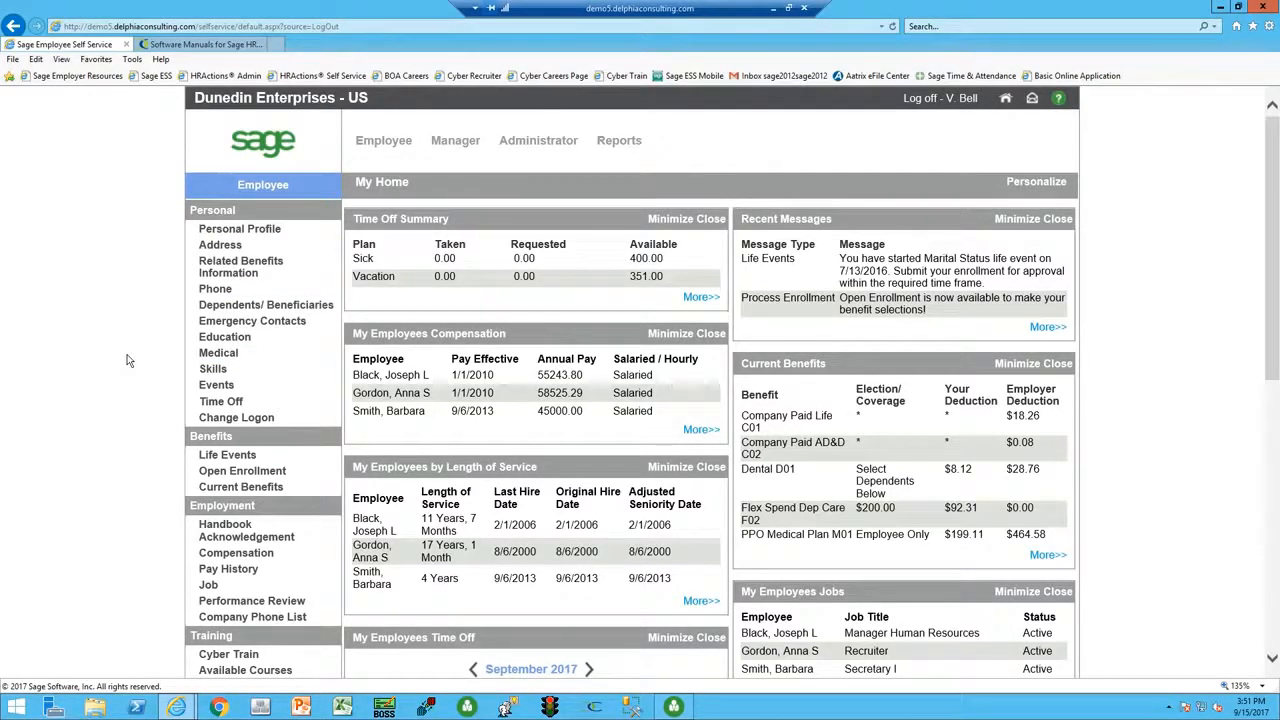
# Test the DC Software Manuals NEW link under the Employee role's My Menus and return to the Sage Employee Self Service page.
pyautogui.scroll(-3, 130, 356)
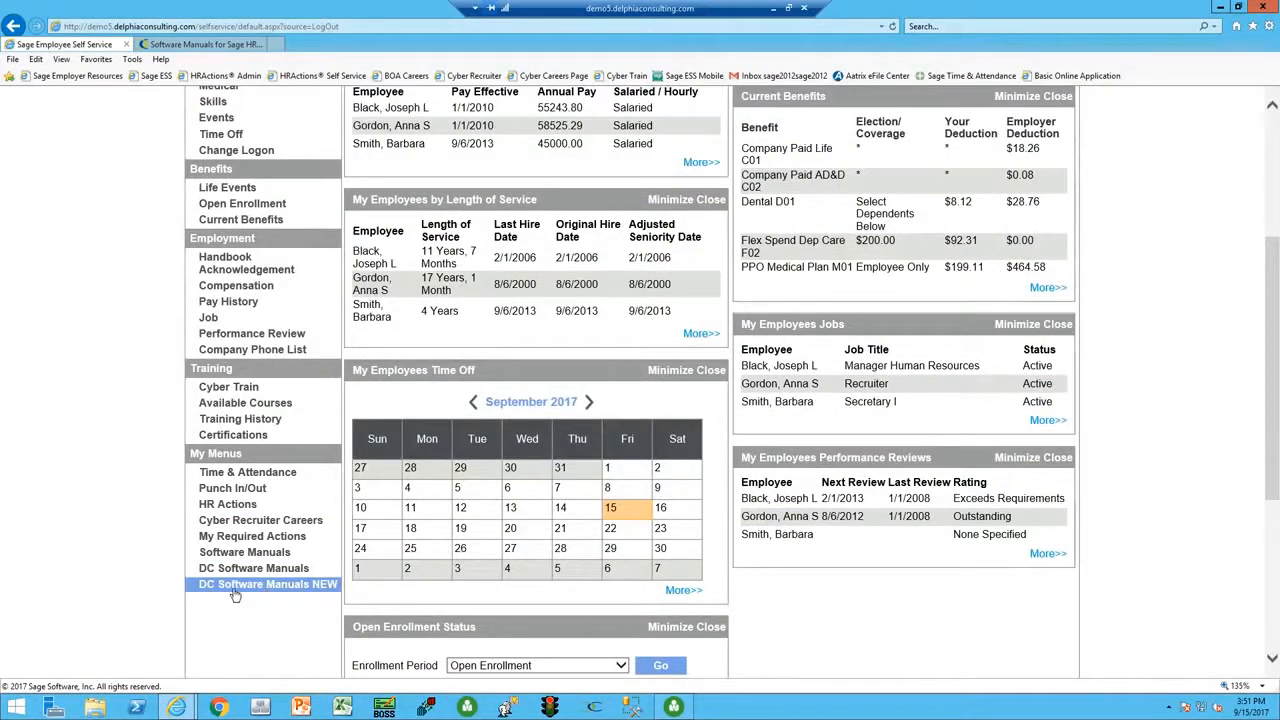
pyautogui.click(318, 593)
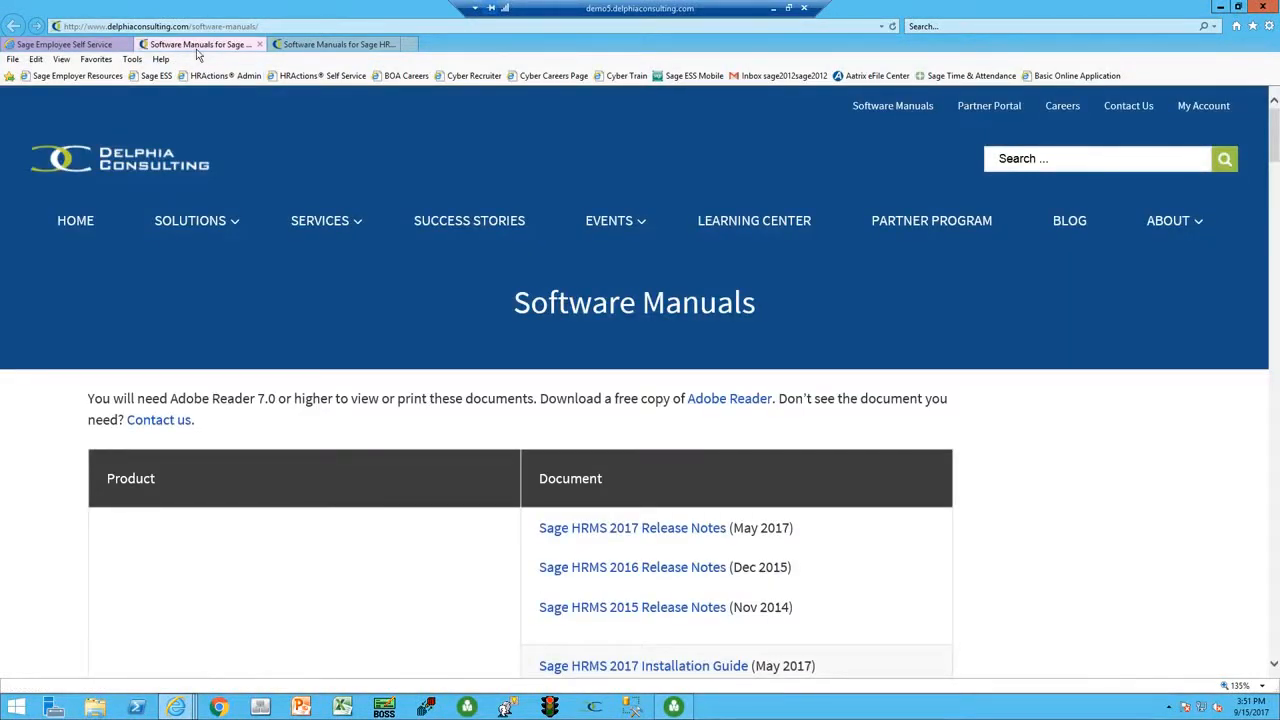
pyautogui.click(78, 45)
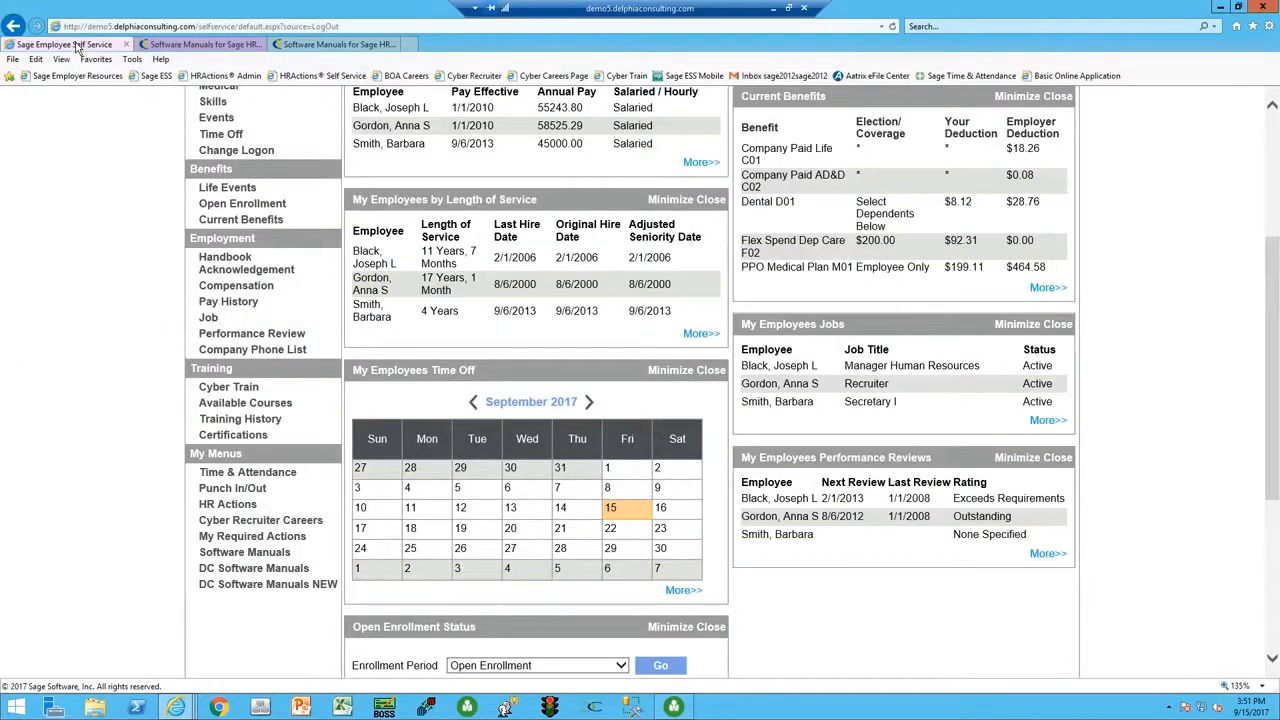